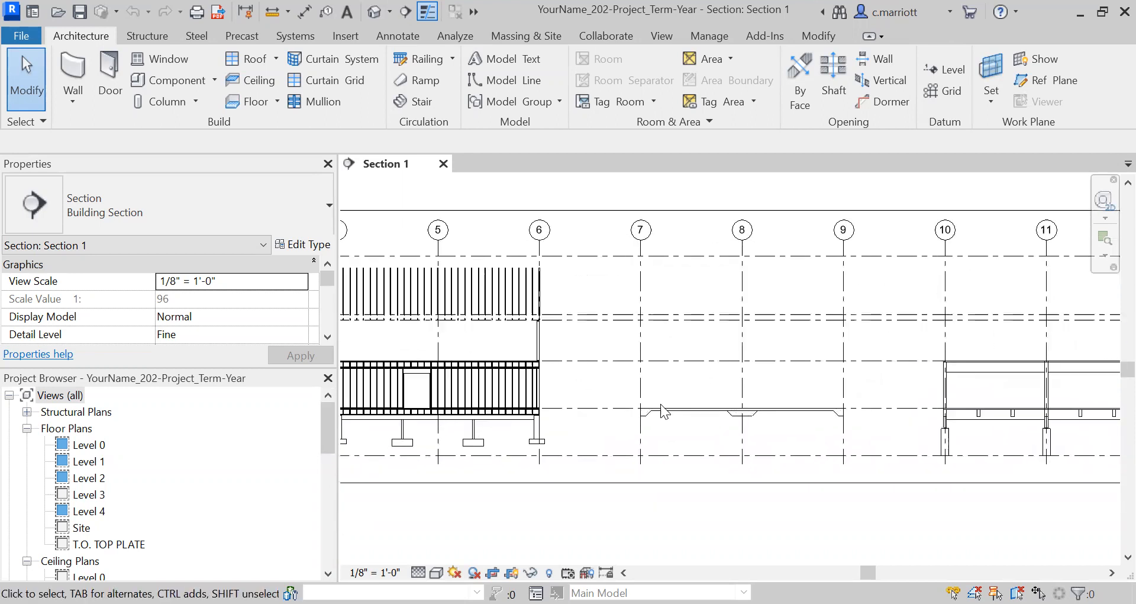
pyautogui.scroll(-4, 672, 379)
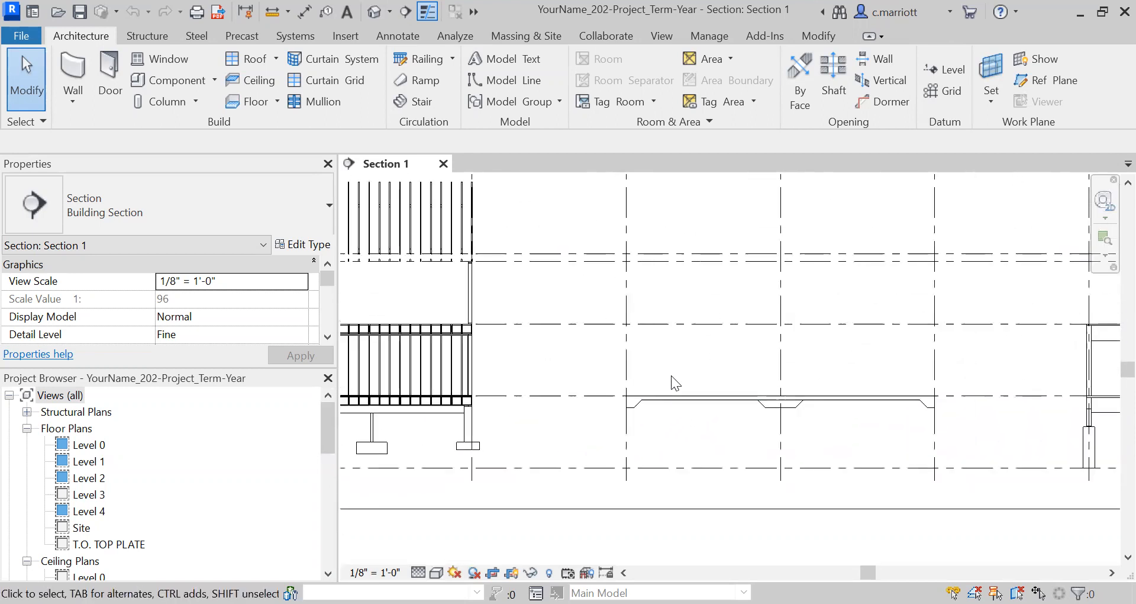
pyautogui.moveTo(675, 332); pyautogui.dragTo(652, 384, button='middle')
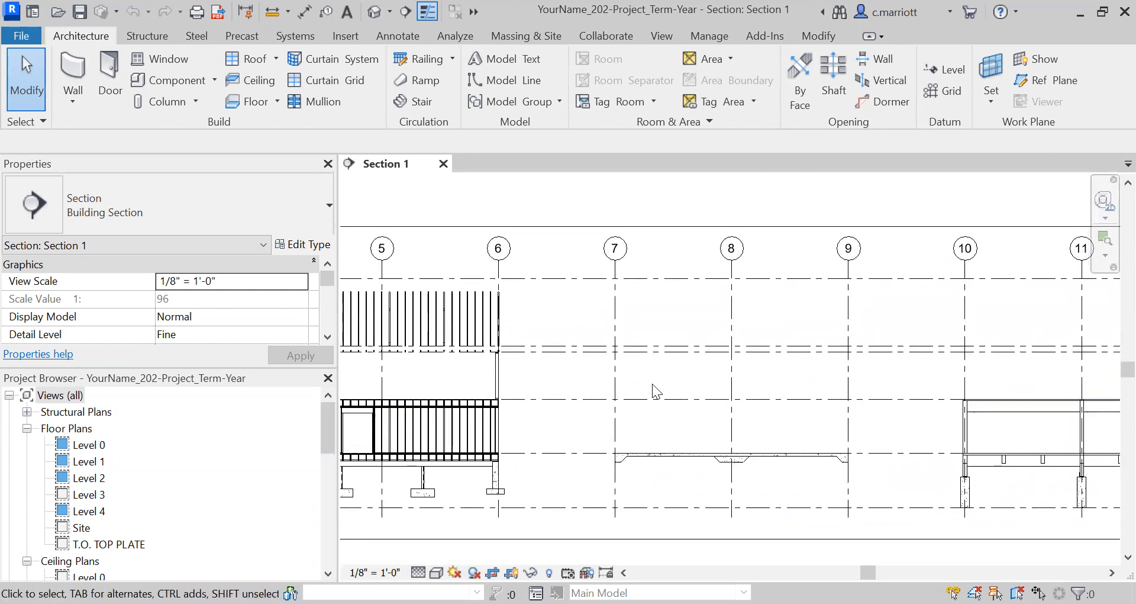
pyautogui.scroll(1, 642, 436)
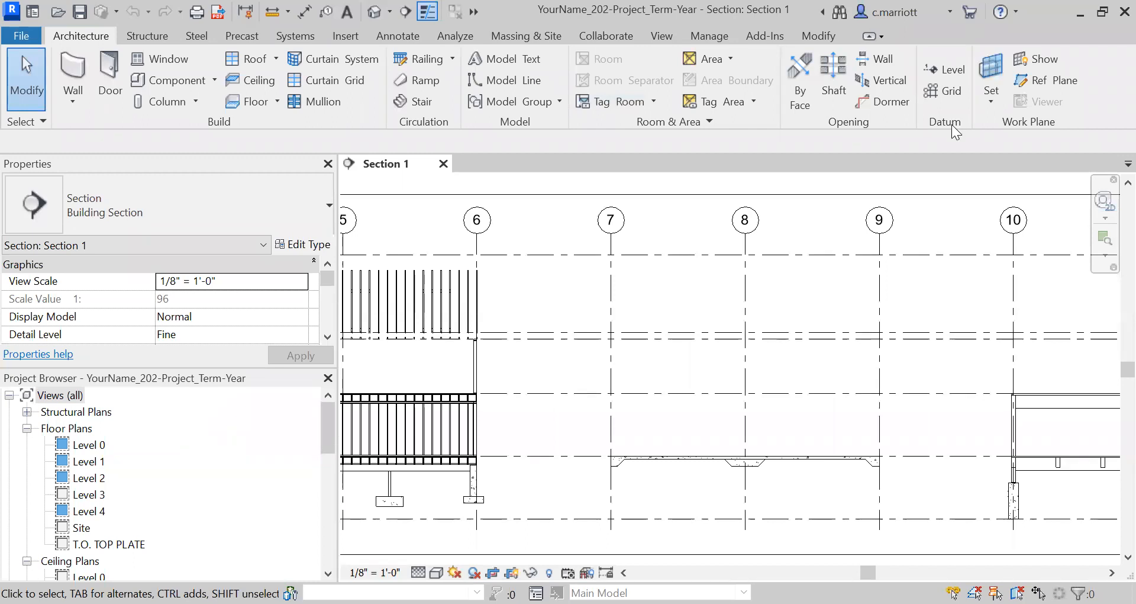
# Open the Level 1 floor plan at the concrete slab between grids 7 and 9
pyautogui.doubleClick(86, 463)
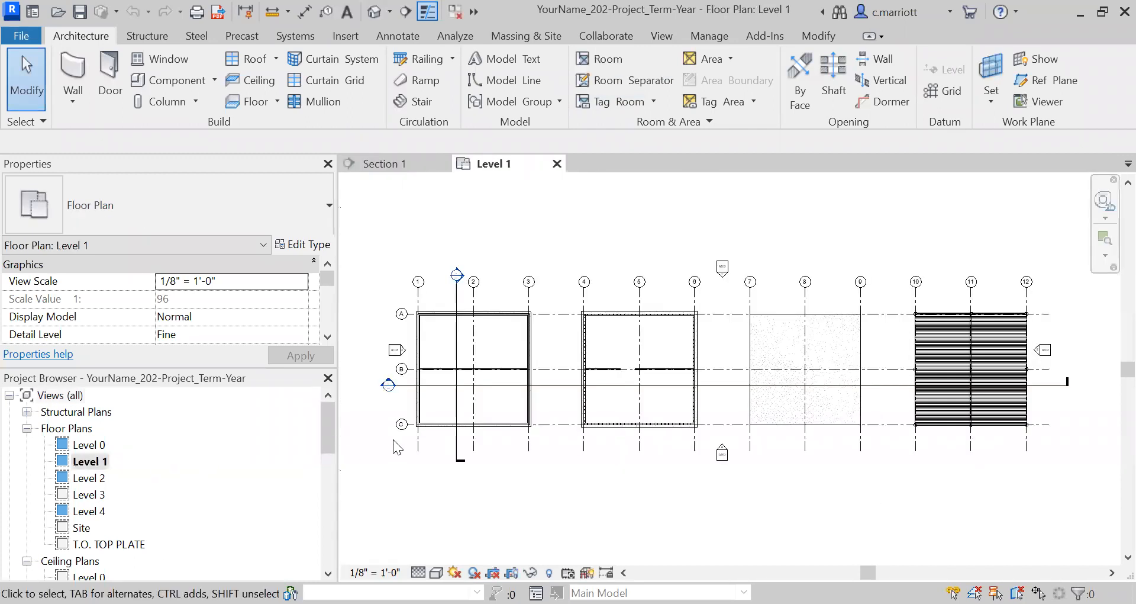
pyautogui.scroll(2, 788, 344)
pyautogui.moveTo(791, 368); pyautogui.dragTo(669, 325, button='middle')
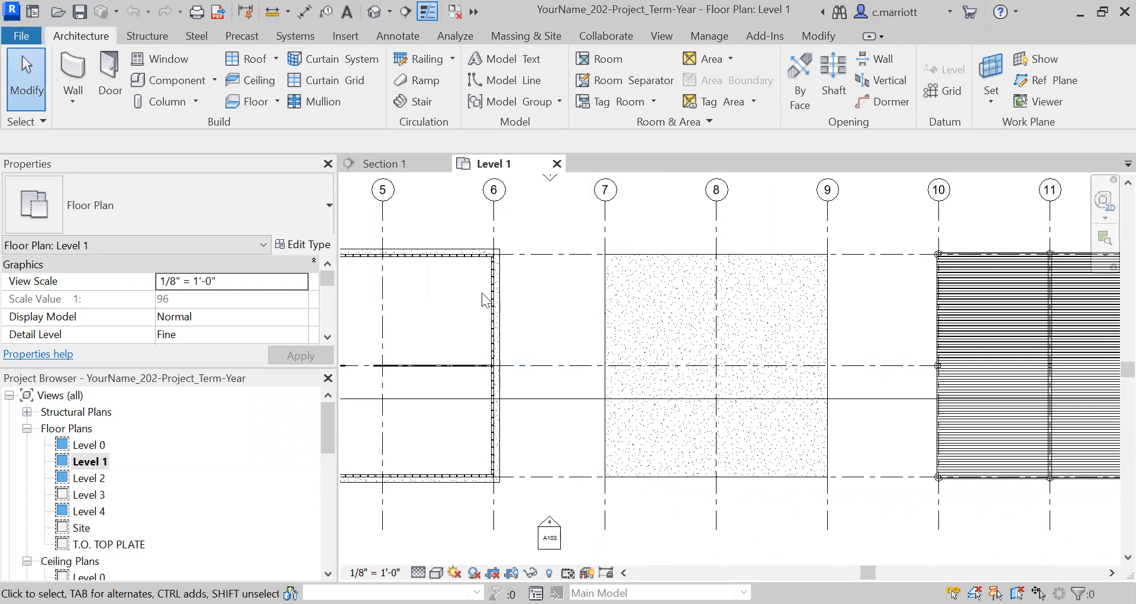
# Start an architectural wall using the Basic Wall type Exterior - Siding on Wood Framing
pyautogui.click(72, 107)
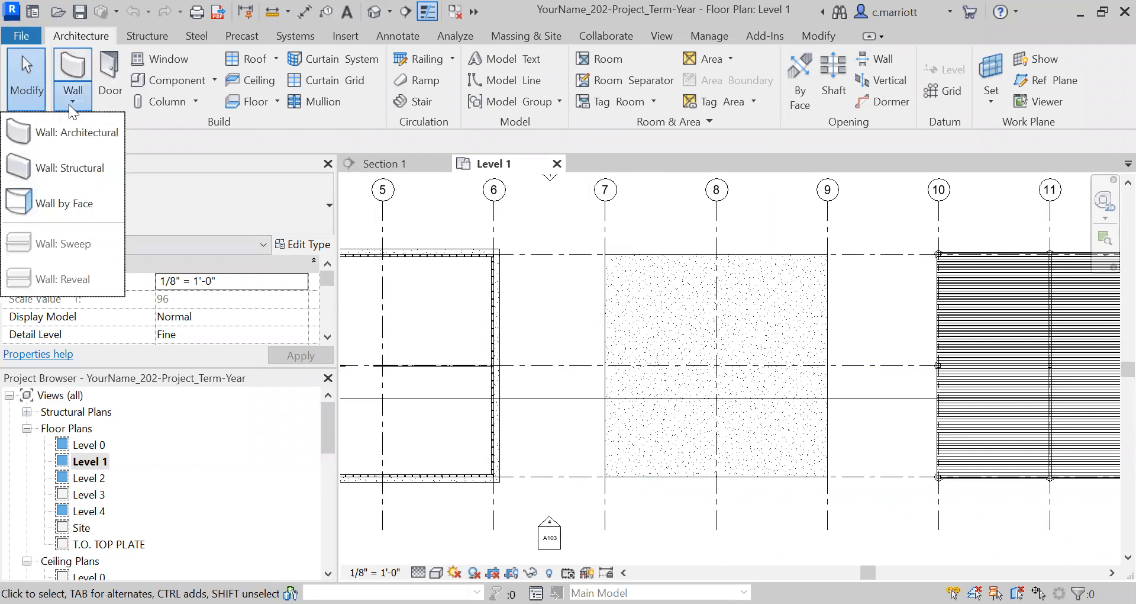
pyautogui.click(58, 137)
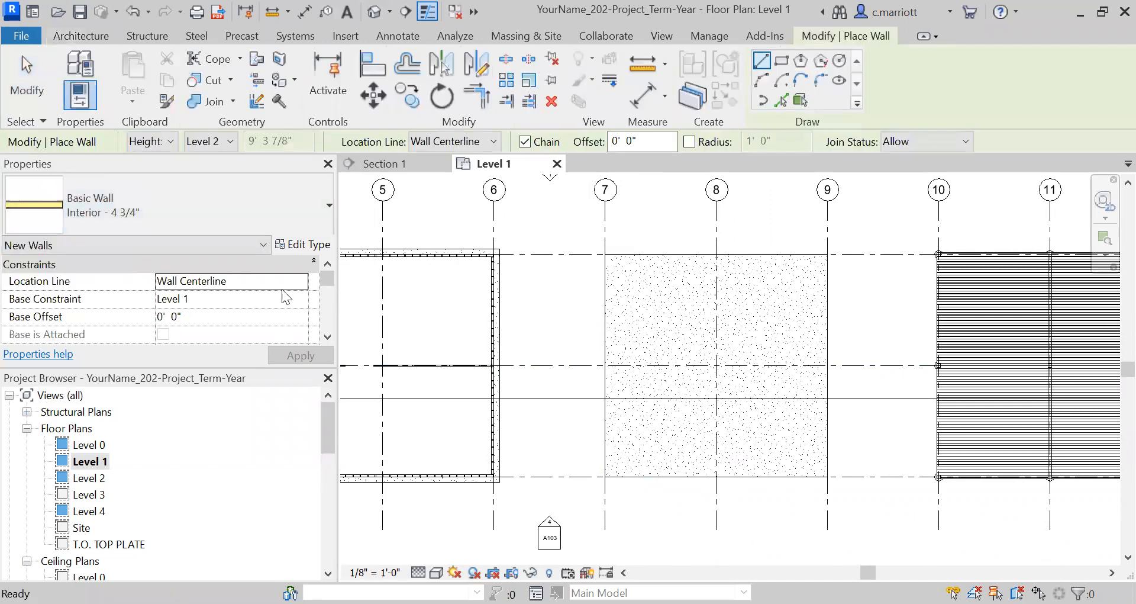
pyautogui.click(313, 215)
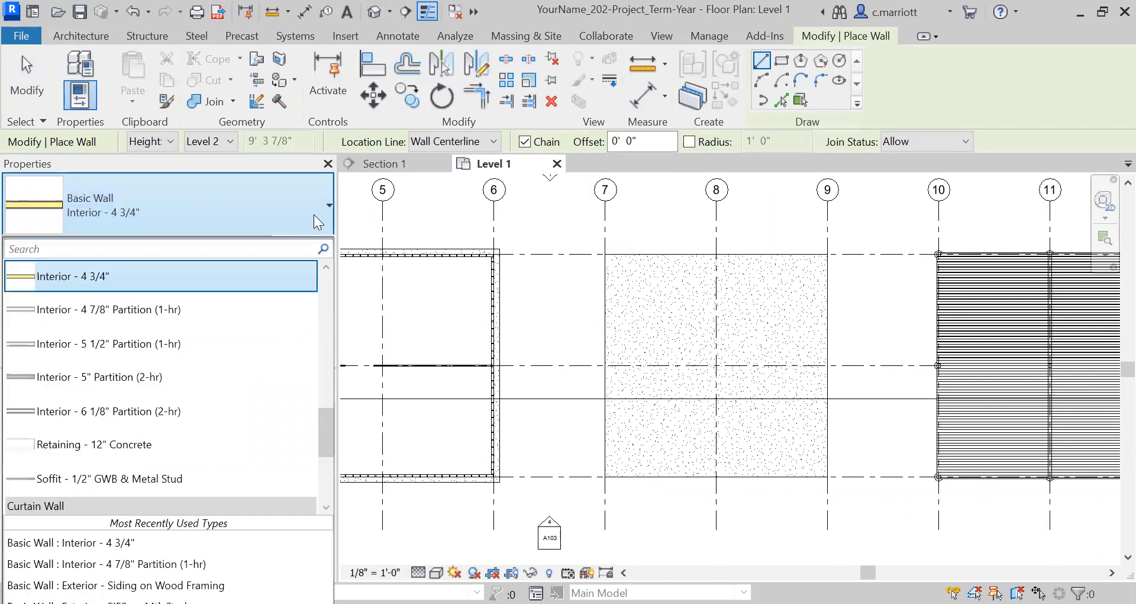
pyautogui.click(325, 285)
pyautogui.click(325, 286)
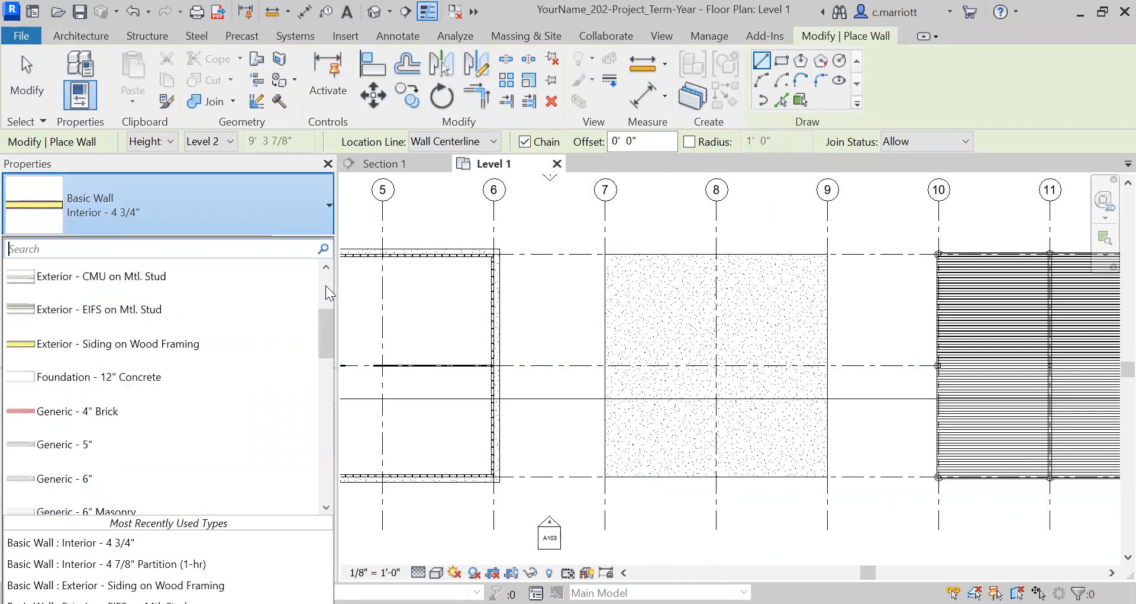
pyautogui.click(325, 285)
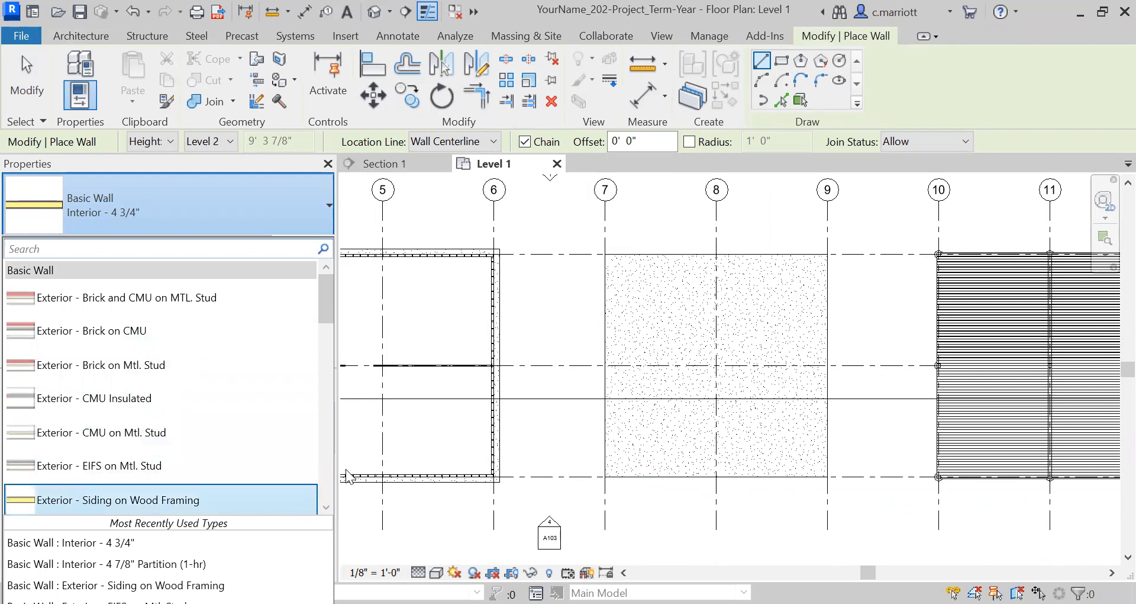
pyautogui.click(324, 509)
pyautogui.click(325, 509)
pyautogui.click(324, 509)
pyautogui.click(324, 509)
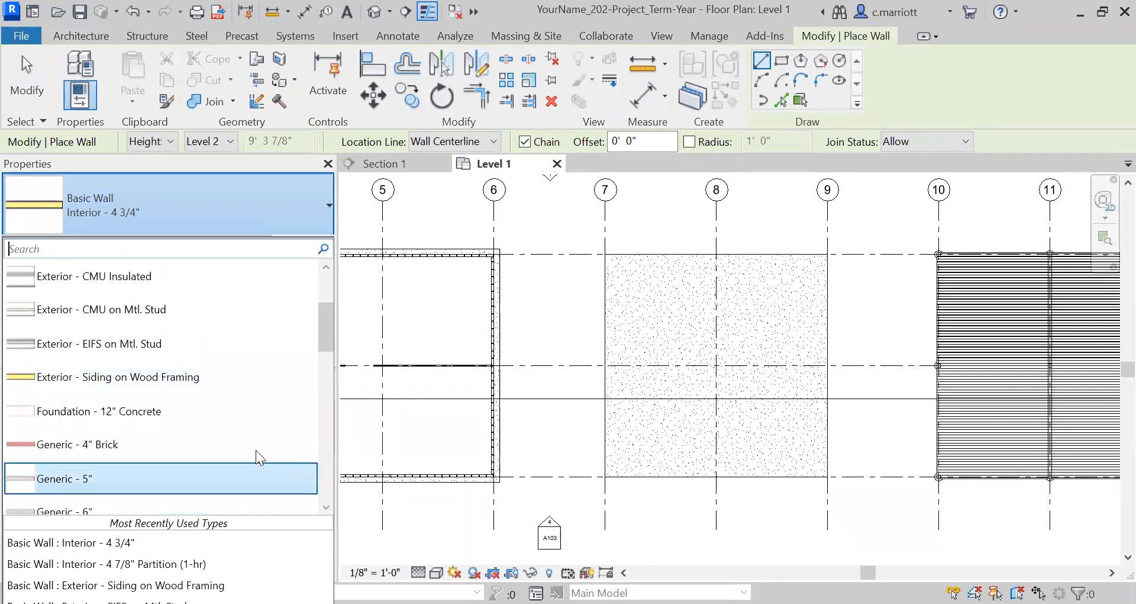
pyautogui.moveTo(147, 374)
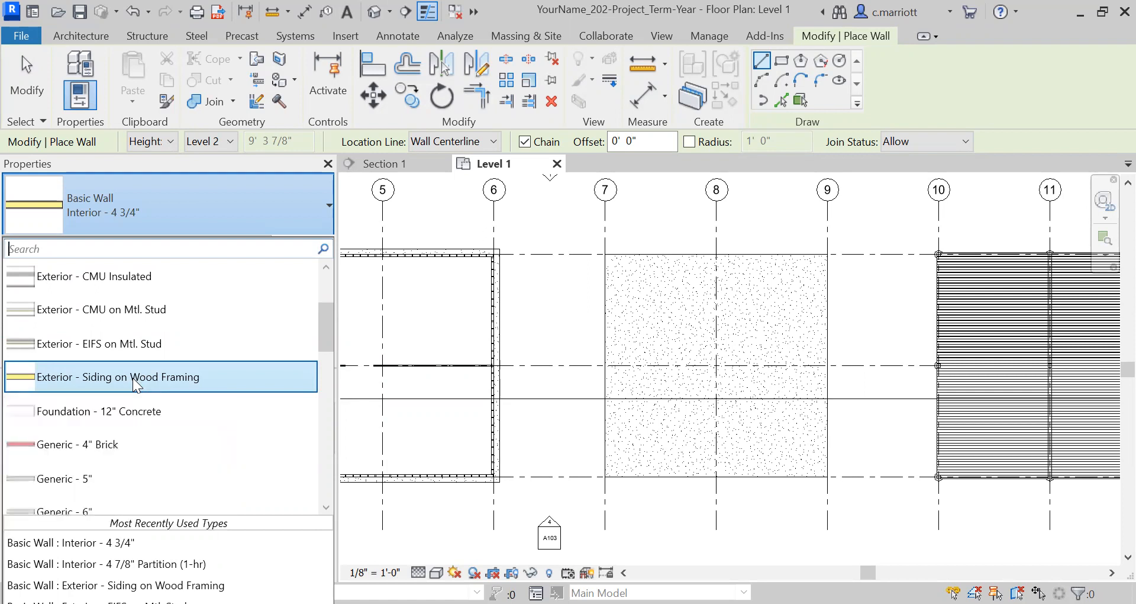
pyautogui.click(133, 377)
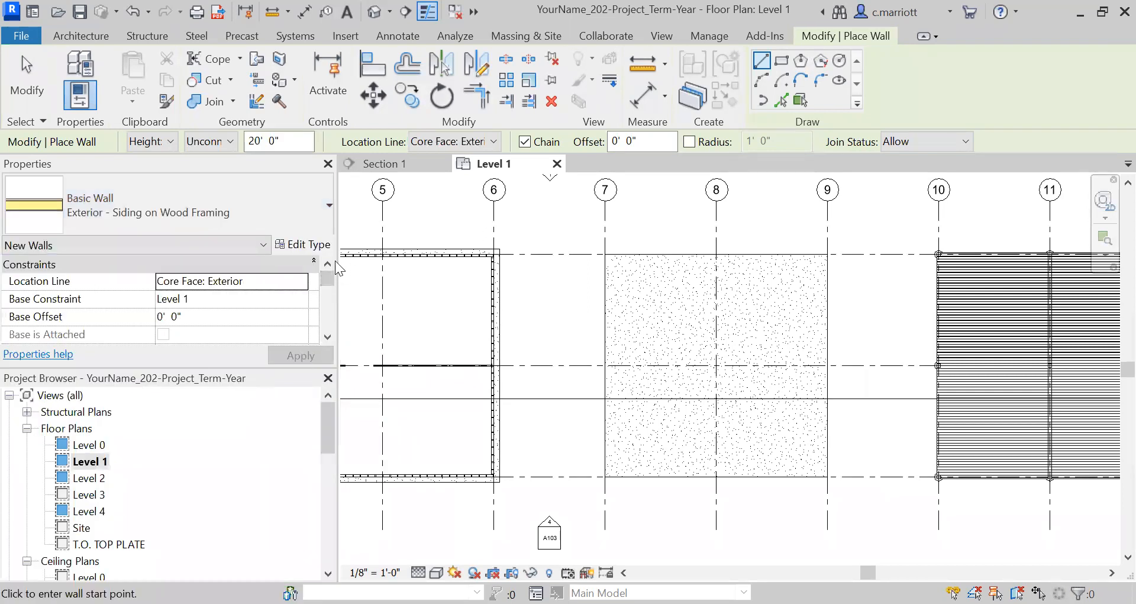
# Duplicate the wall type as "Exterior - Siding on Metal Framing" and open its structure for editing
pyautogui.click(300, 252)
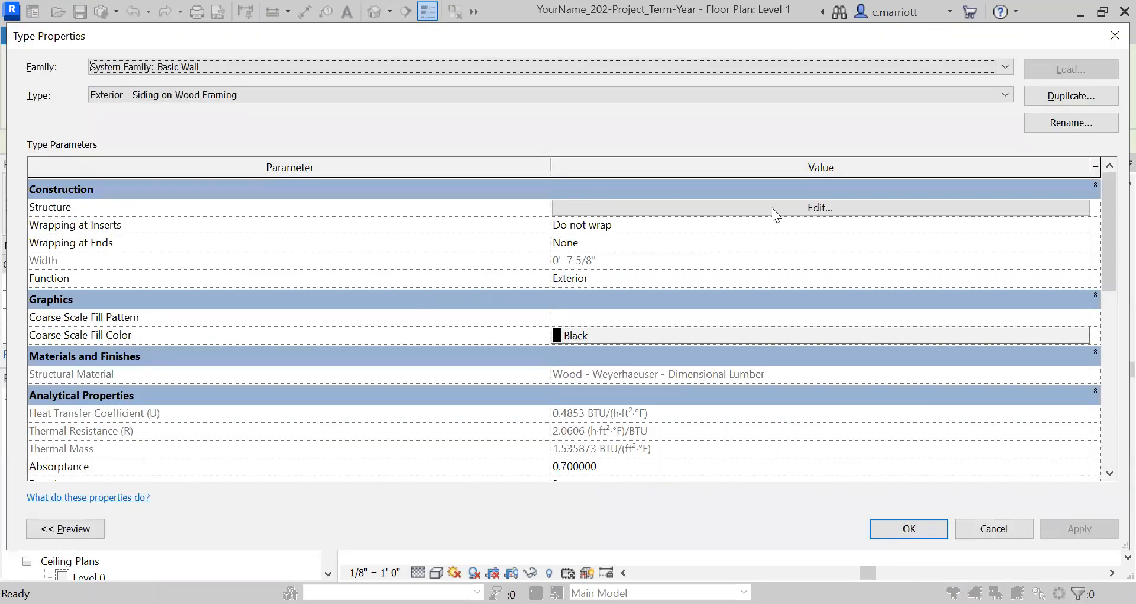
pyautogui.click(1060, 97)
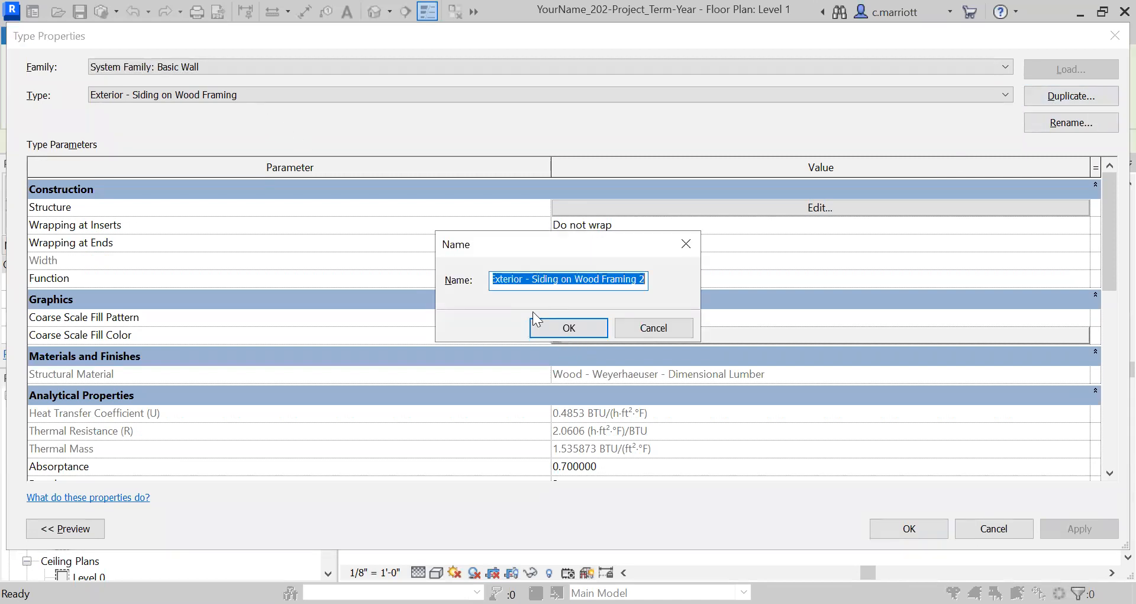
pyautogui.click(531, 279)
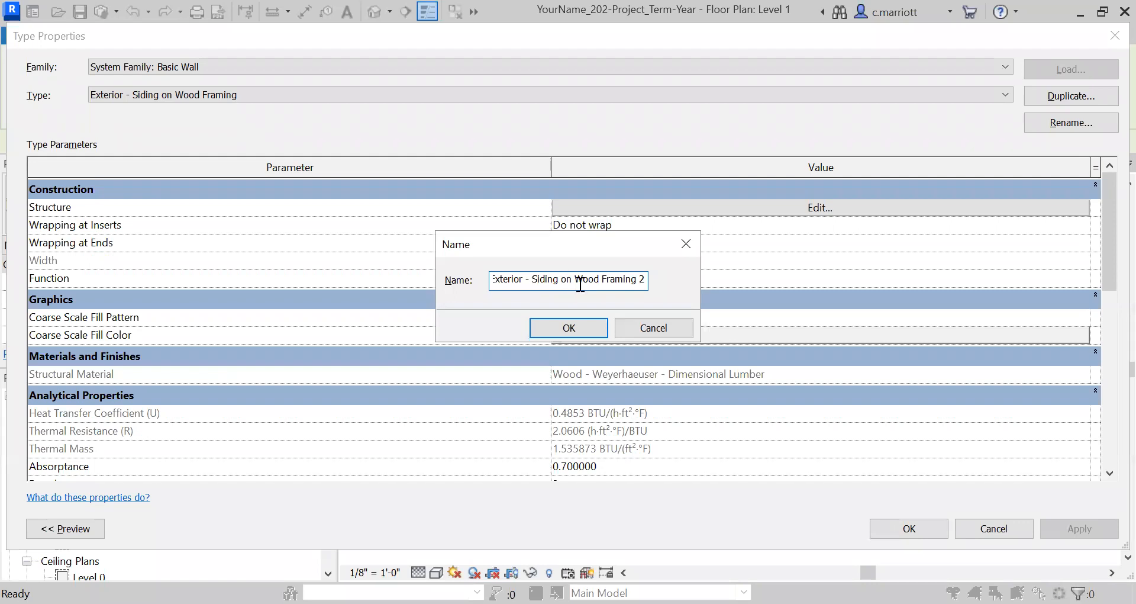
pyautogui.moveTo(573, 279); pyautogui.dragTo(647, 285)
pyautogui.write('Metal Framing')
pyautogui.click(567, 329)
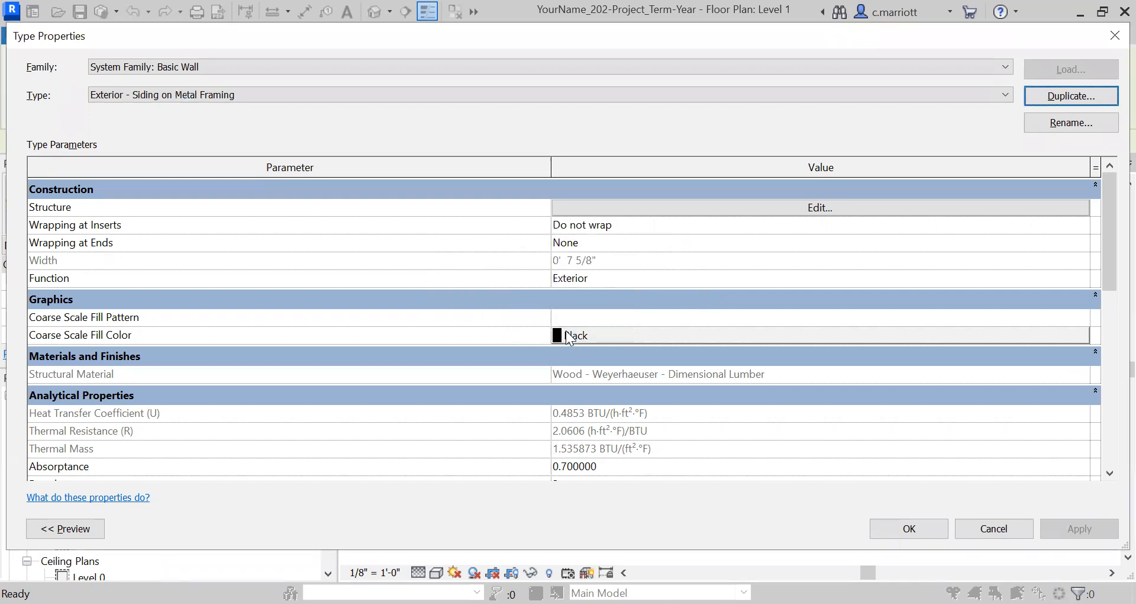
pyautogui.click(814, 206)
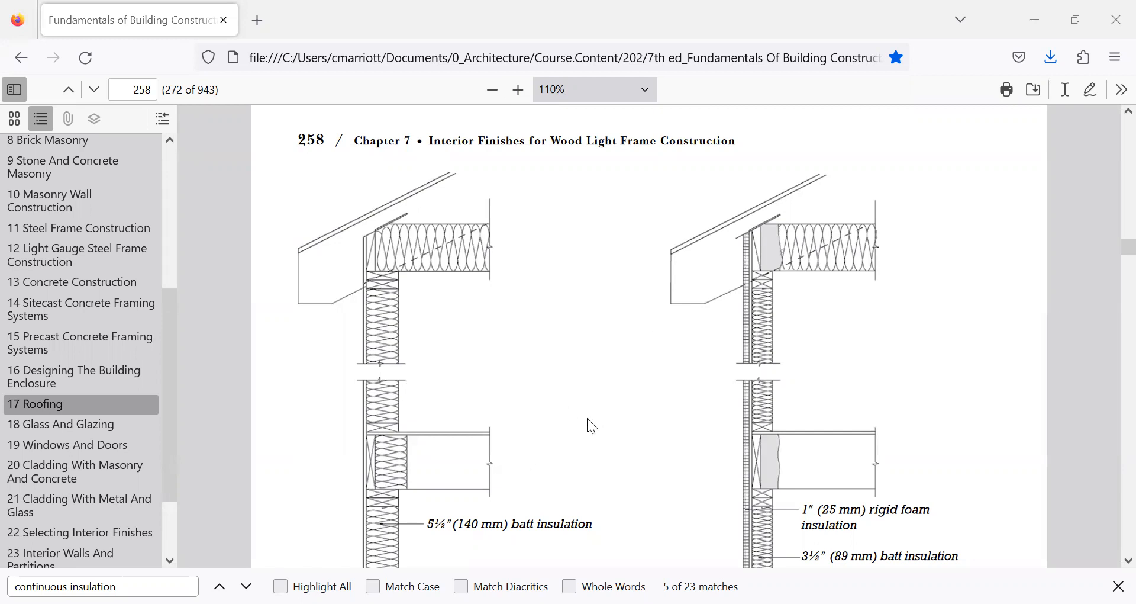
# Switch to the textbook PDF in Firefox and examine the page 258 wall sections comparing batt insulation with continuous insulation
pyautogui.scroll(-6, 589, 424)
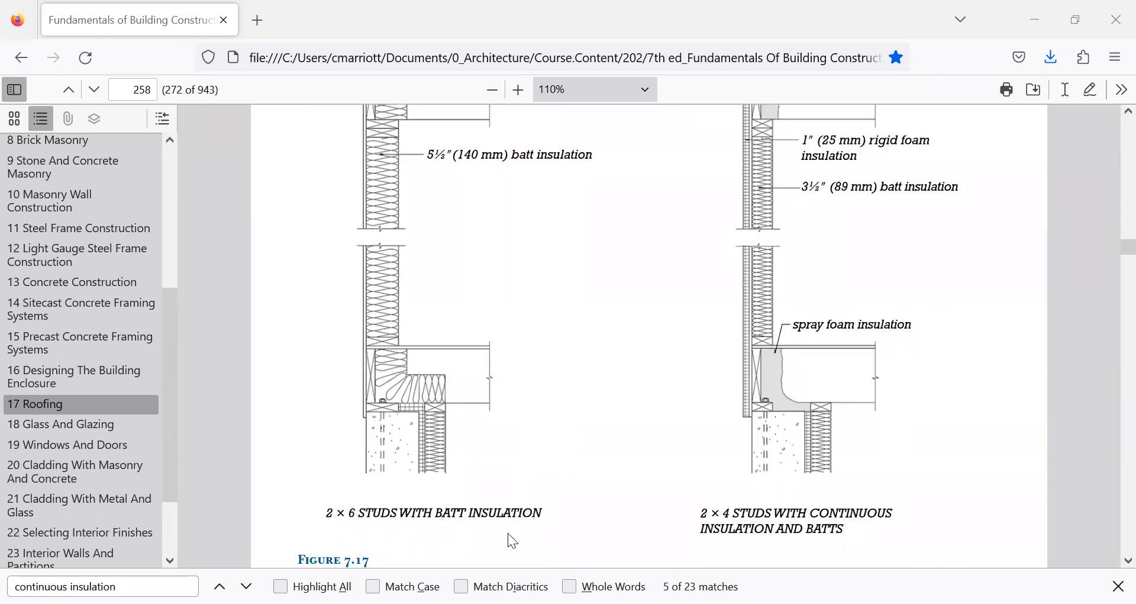
pyautogui.scroll(6, 408, 376)
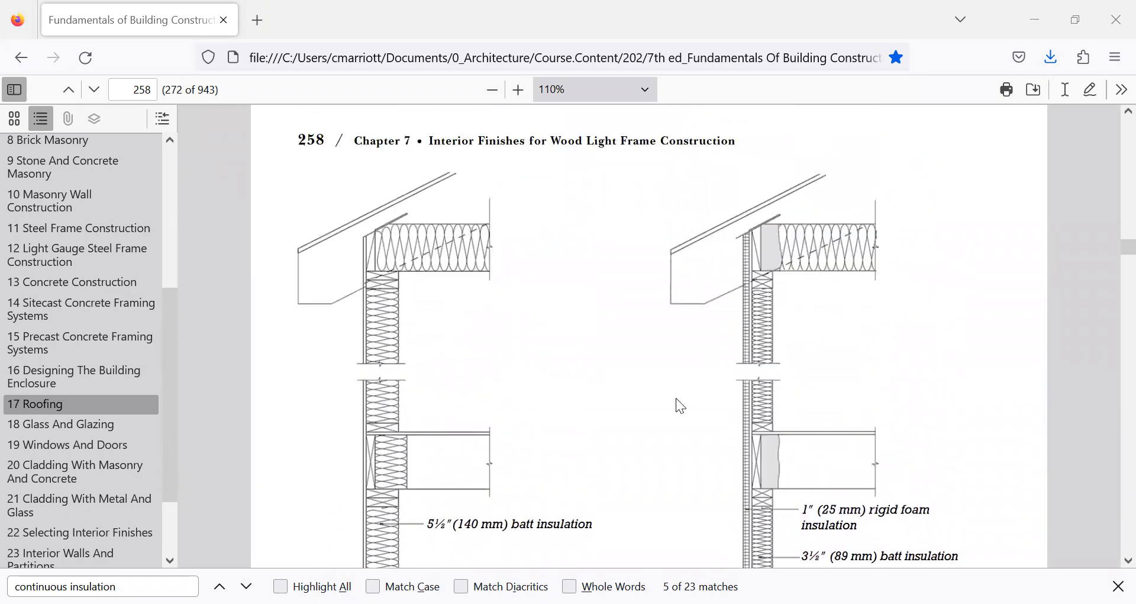
pyautogui.scroll(-2, 761, 363)
pyautogui.scroll(-3, 698, 414)
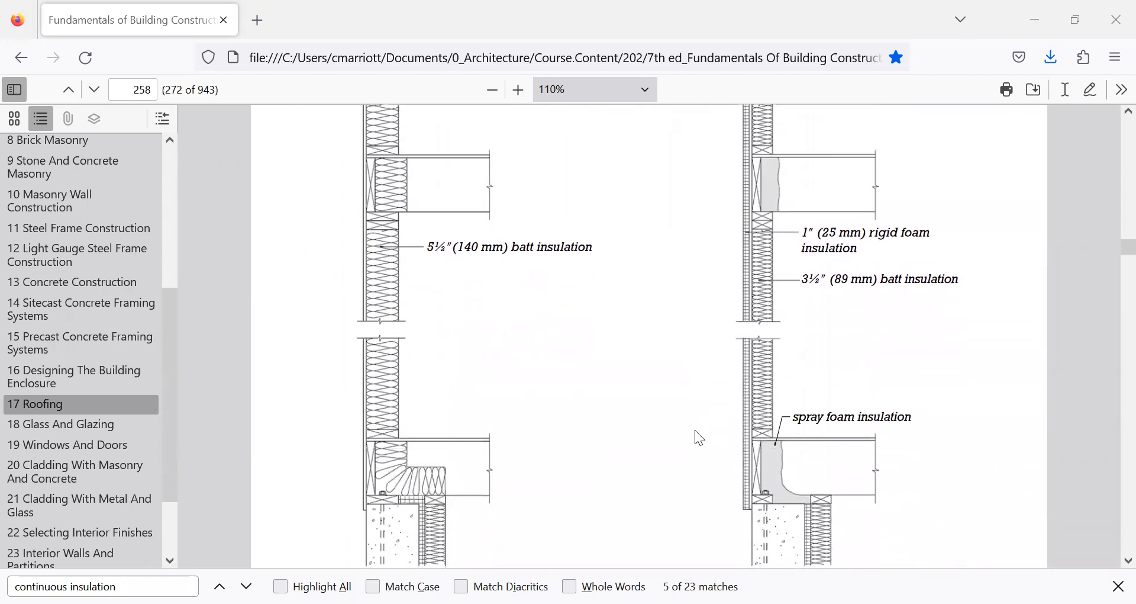
pyautogui.scroll(-6, 685, 418)
pyautogui.scroll(5, 710, 343)
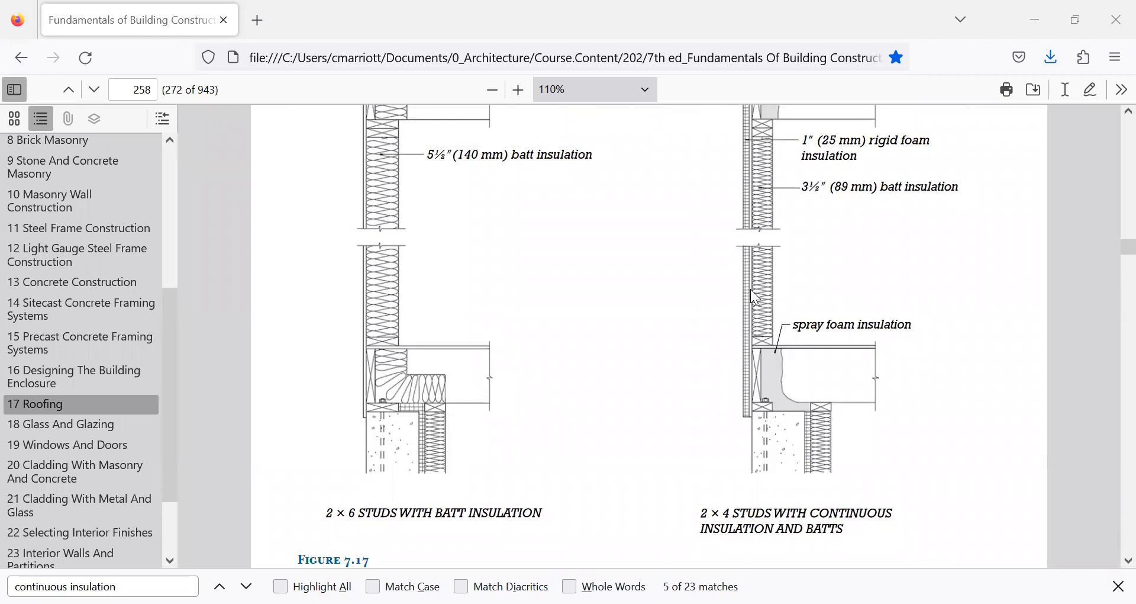
pyautogui.scroll(5, 753, 279)
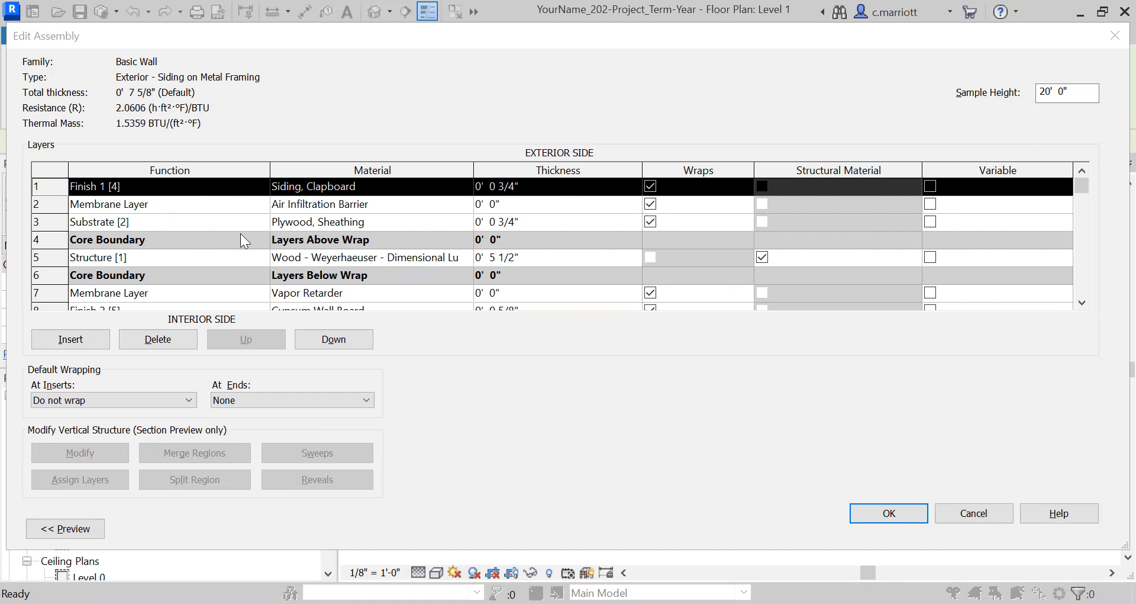
# Back in Revit, insert a wall layer directly behind the clapboard siding and set its function to Thermal/Air Layer [3]
pyautogui.click(69, 339)
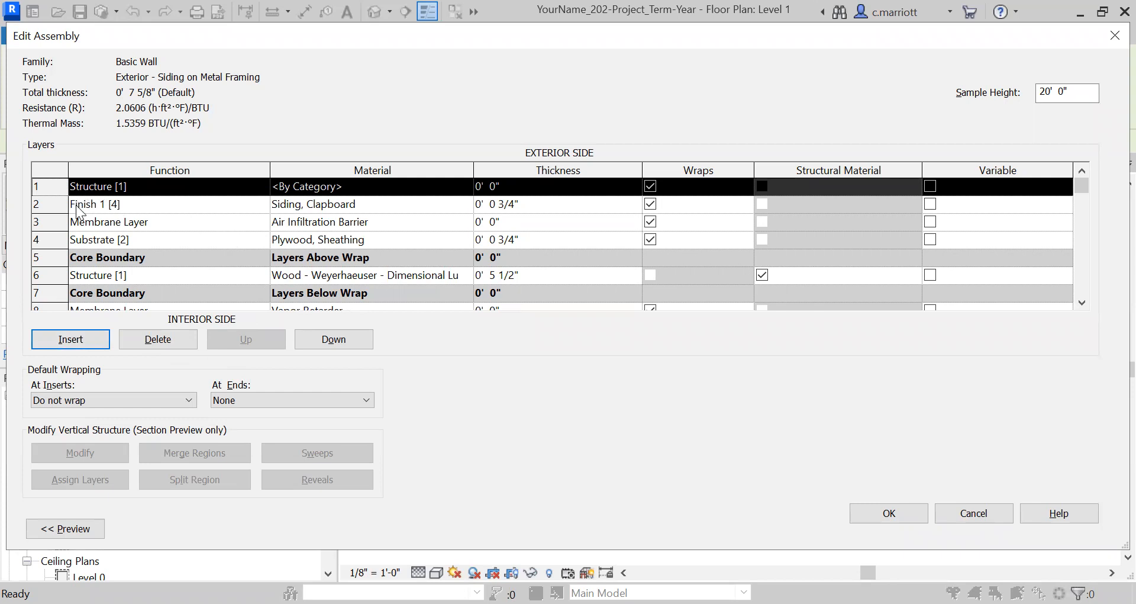
pyautogui.click(314, 336)
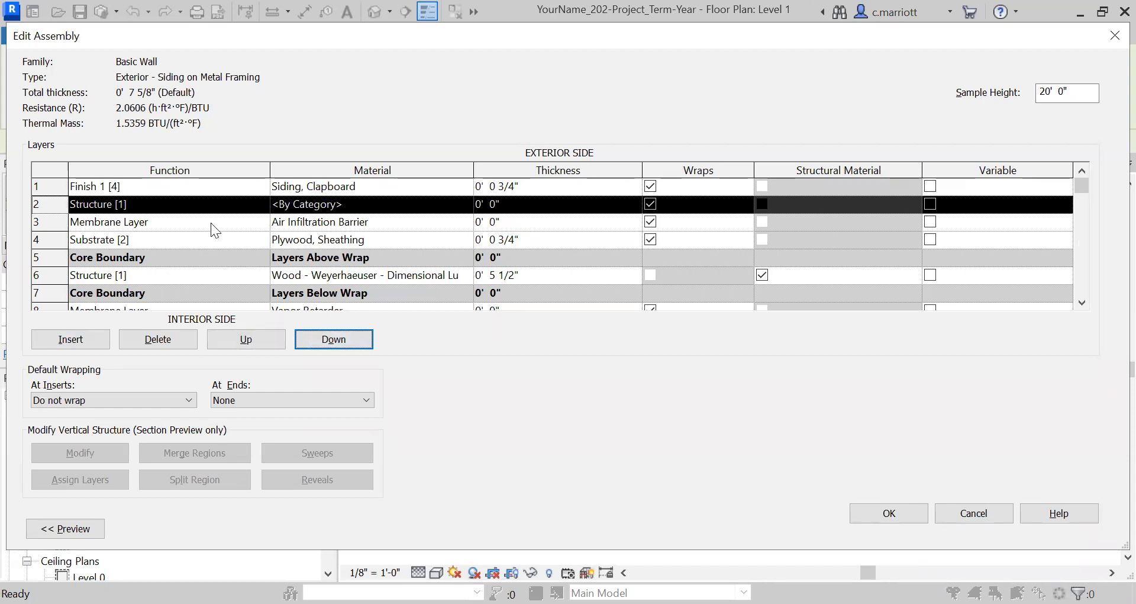
pyautogui.click(224, 205)
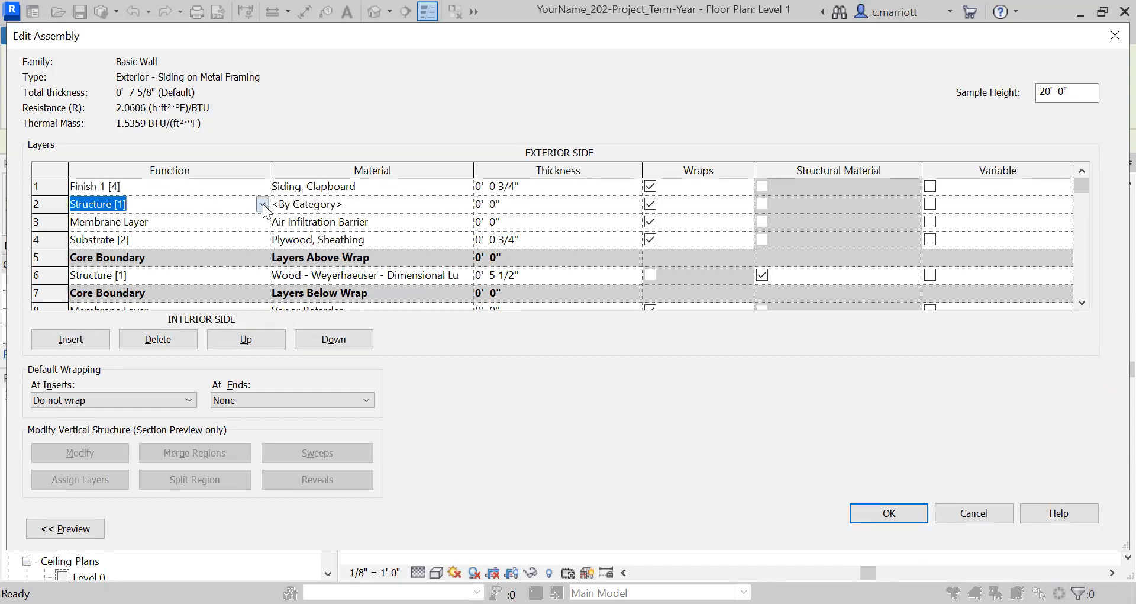
pyautogui.click(263, 204)
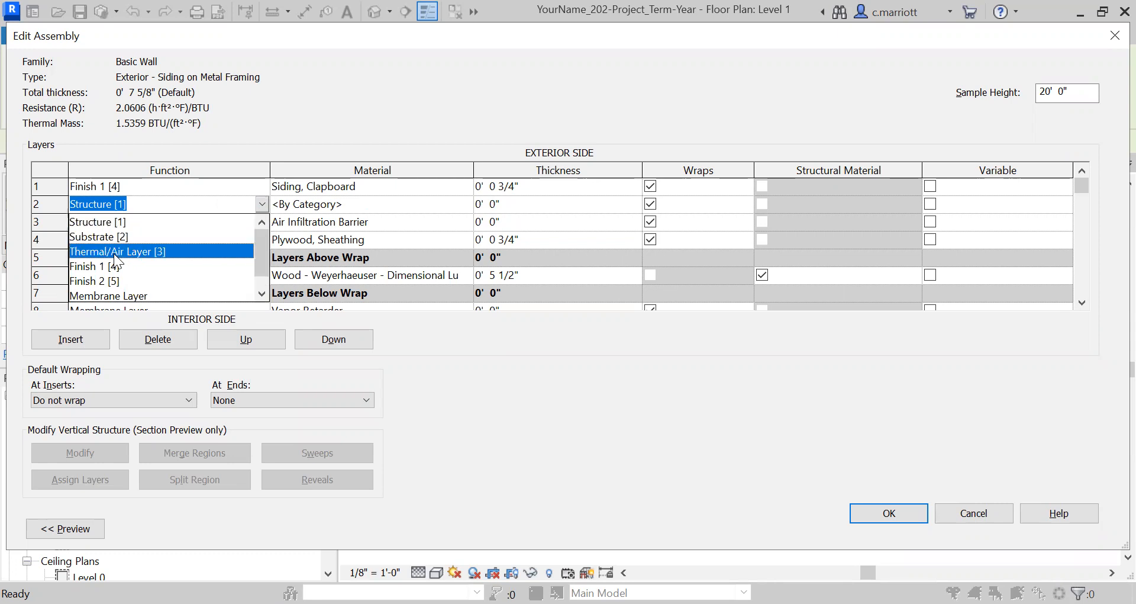
pyautogui.click(142, 249)
# Give the new Thermal/Air layer the material Wood - Weyerhaeuser - Dimensional Lumber and a thickness of 3/4"
pyautogui.click(468, 207)
pyautogui.click(466, 202)
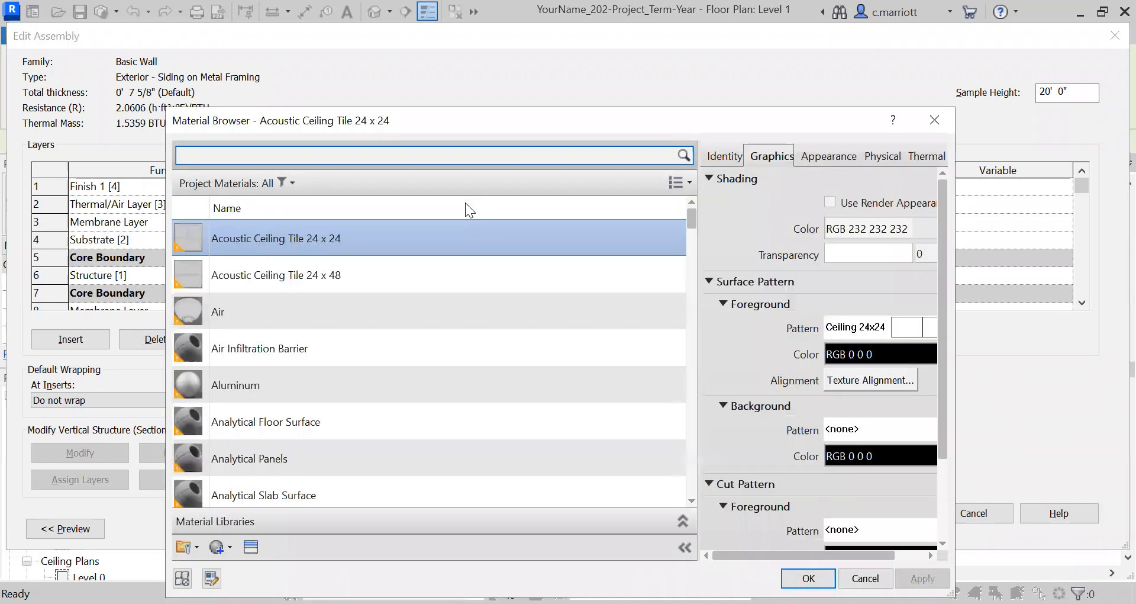
pyautogui.write('dimension')
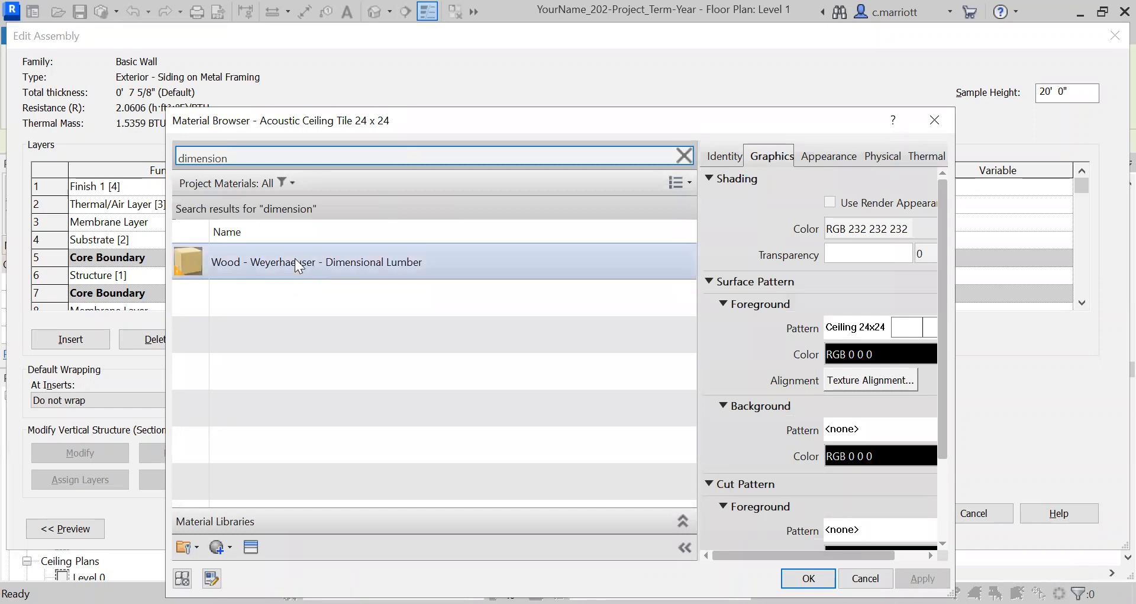
pyautogui.click(296, 264)
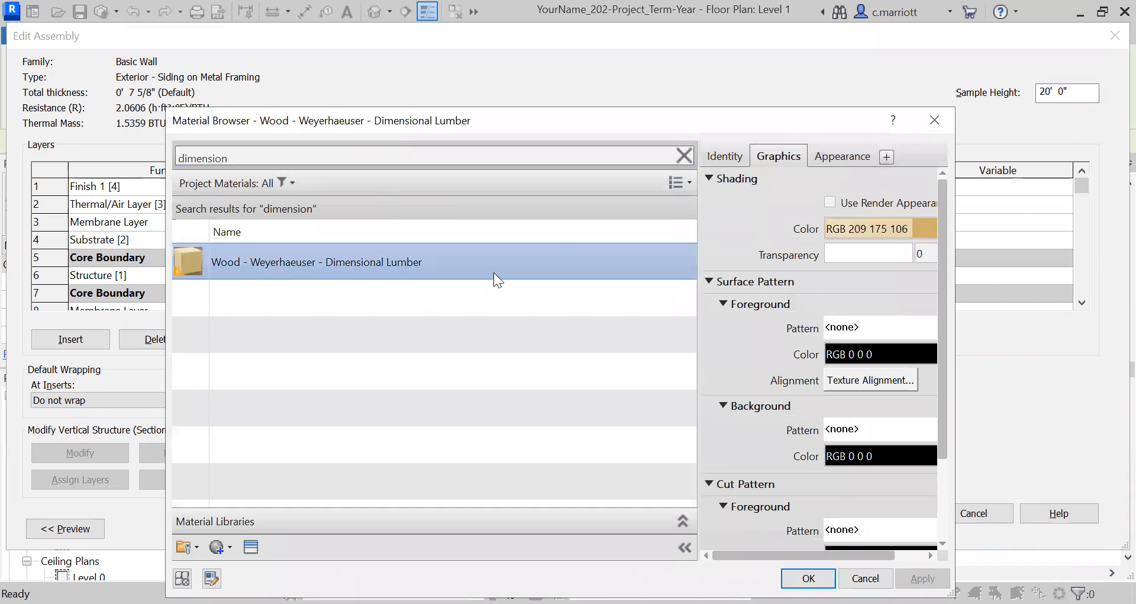
pyautogui.click(820, 577)
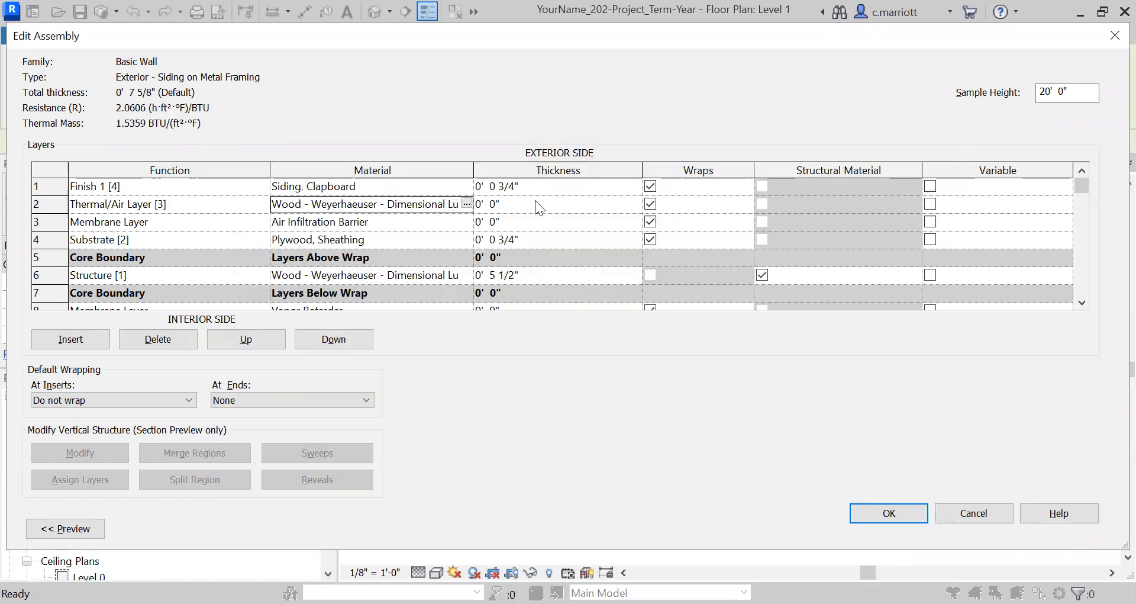
pyautogui.moveTo(509, 205); pyautogui.dragTo(490, 205)
pyautogui.click(490, 205)
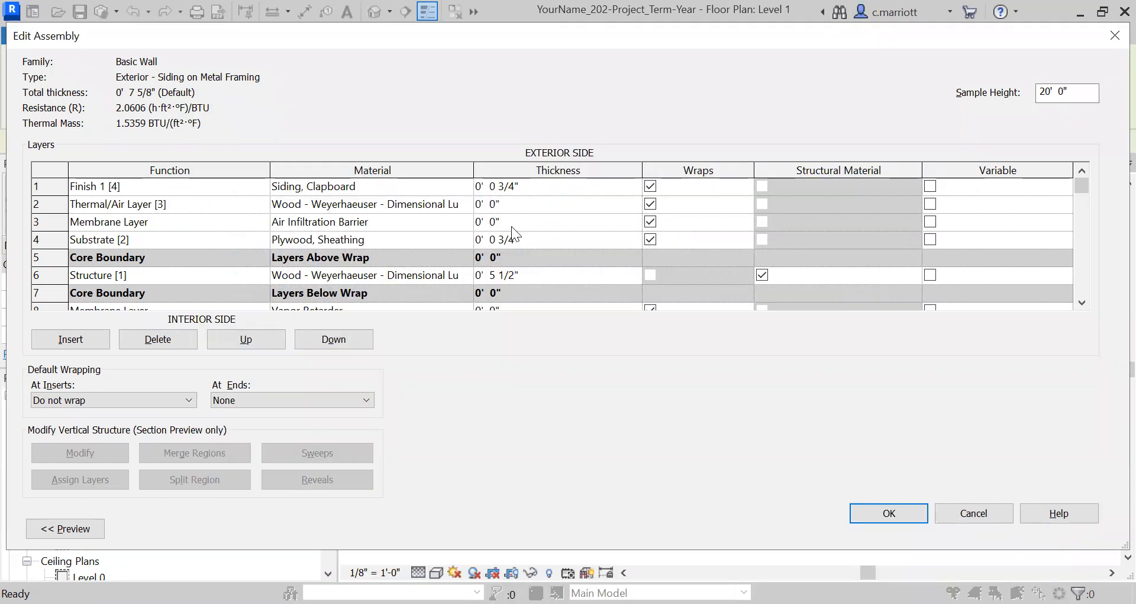
pyautogui.write('3/4')
# Insert a wall layer directly behind the 3/4" furring layer and assign it the Rigid insulation material
pyautogui.click(71, 338)
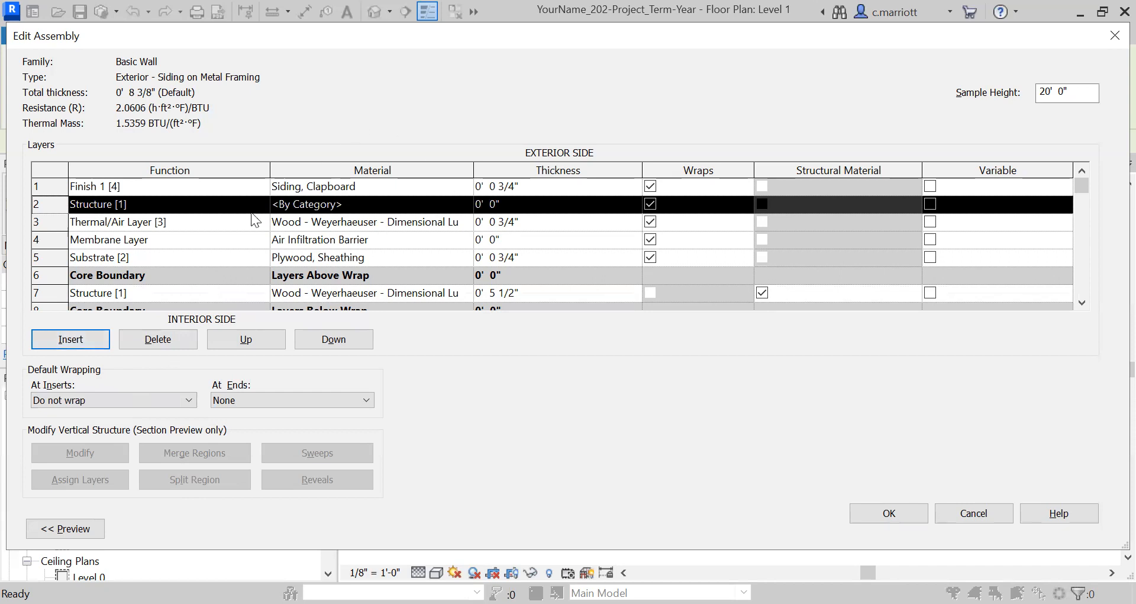
pyautogui.click(321, 339)
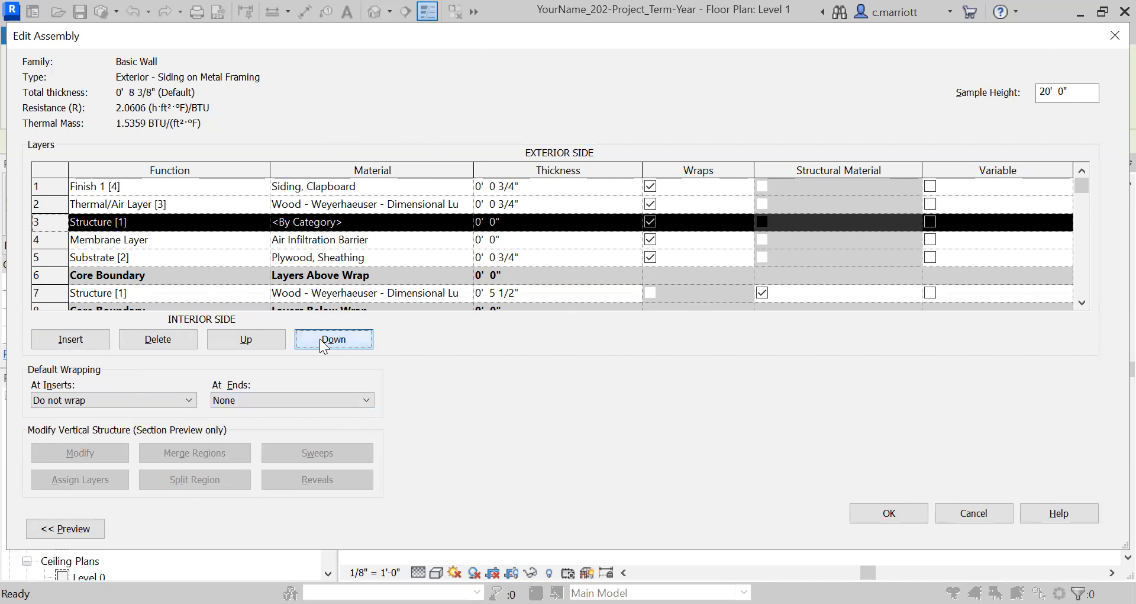
pyautogui.click(299, 223)
pyautogui.click(466, 221)
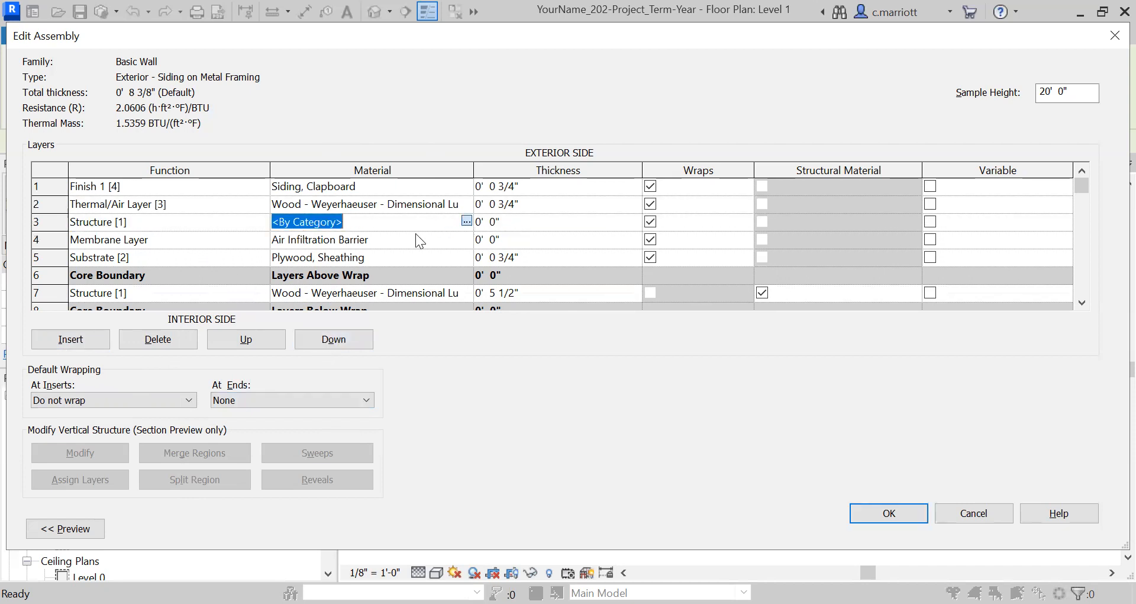
pyautogui.click(467, 222)
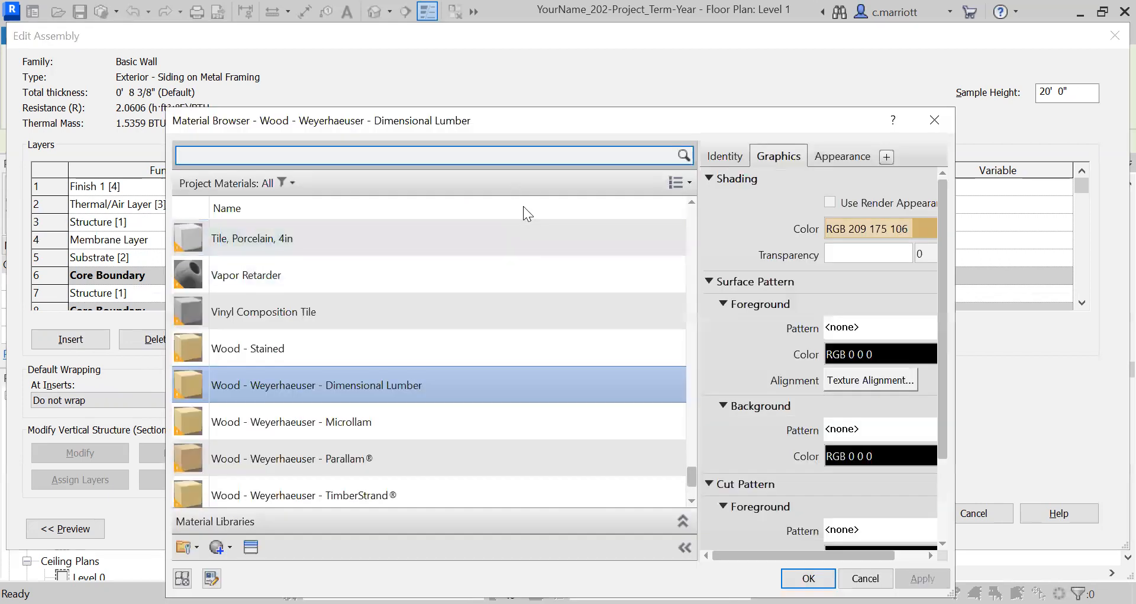
pyautogui.press('Escape')
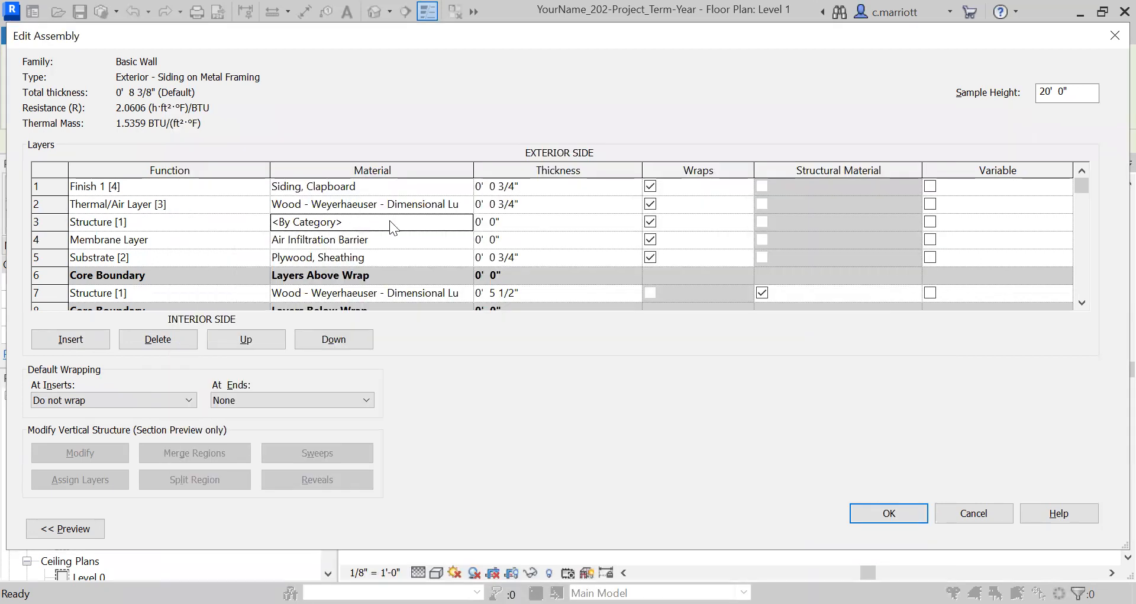
pyautogui.click(459, 222)
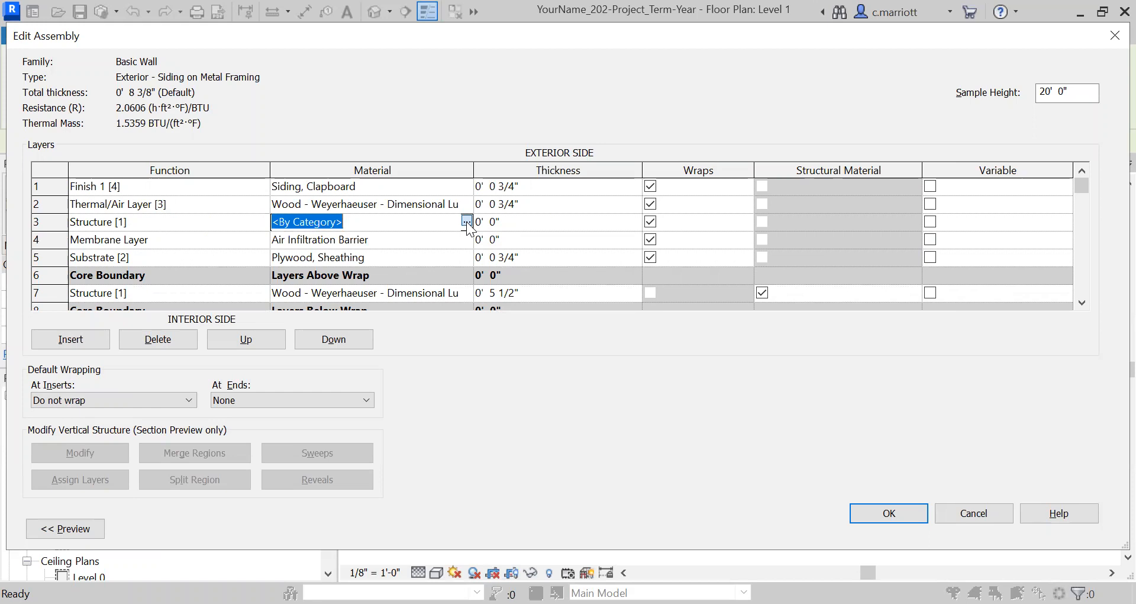
pyautogui.click(466, 222)
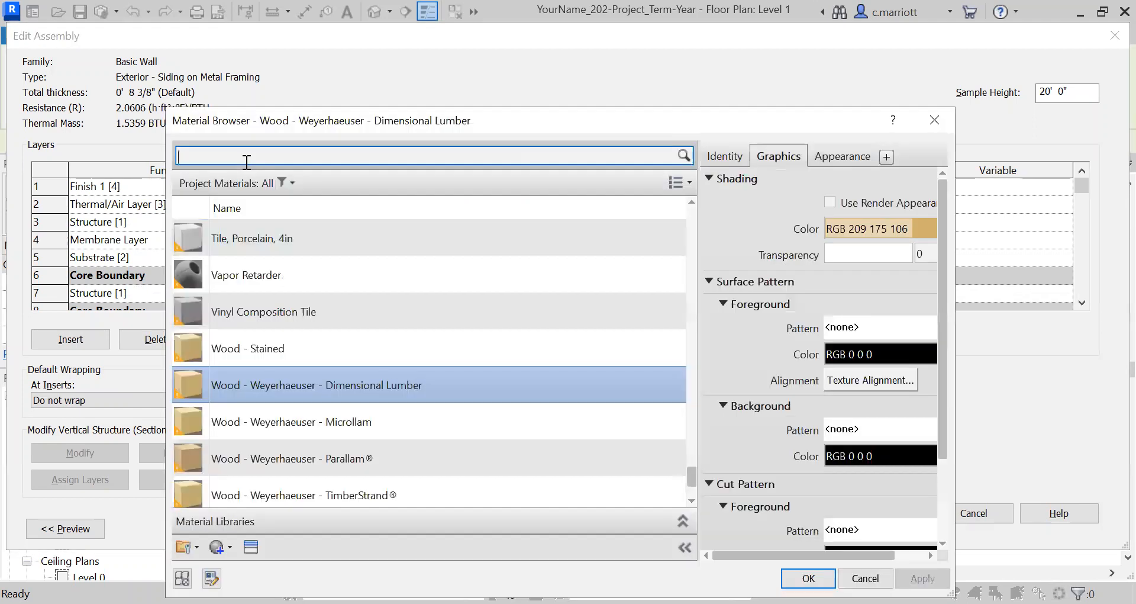
pyautogui.write('rigid')
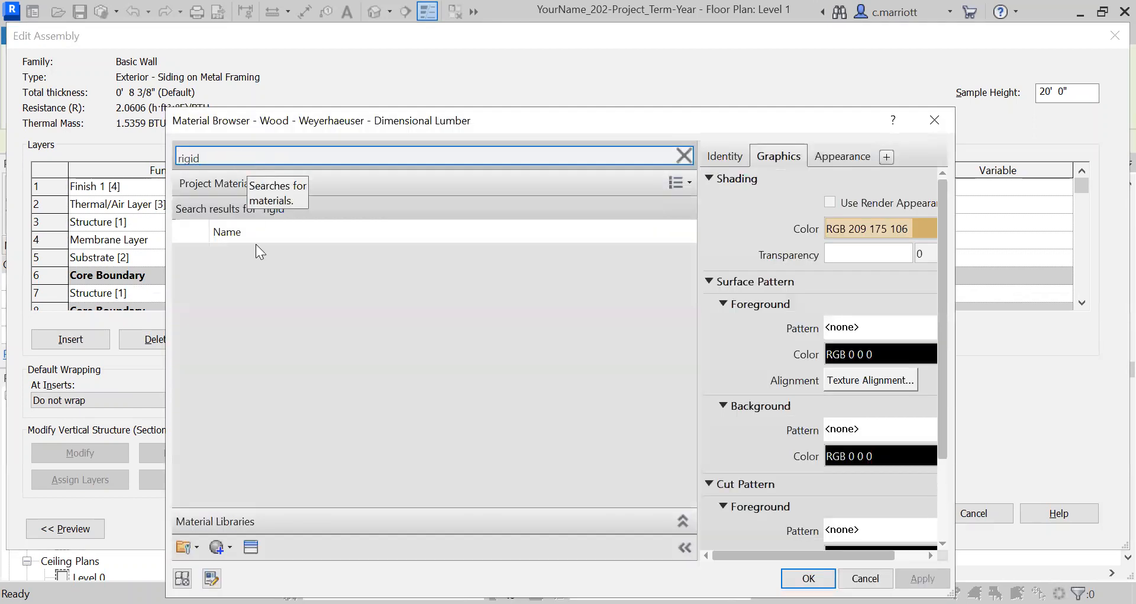
pyautogui.click(234, 299)
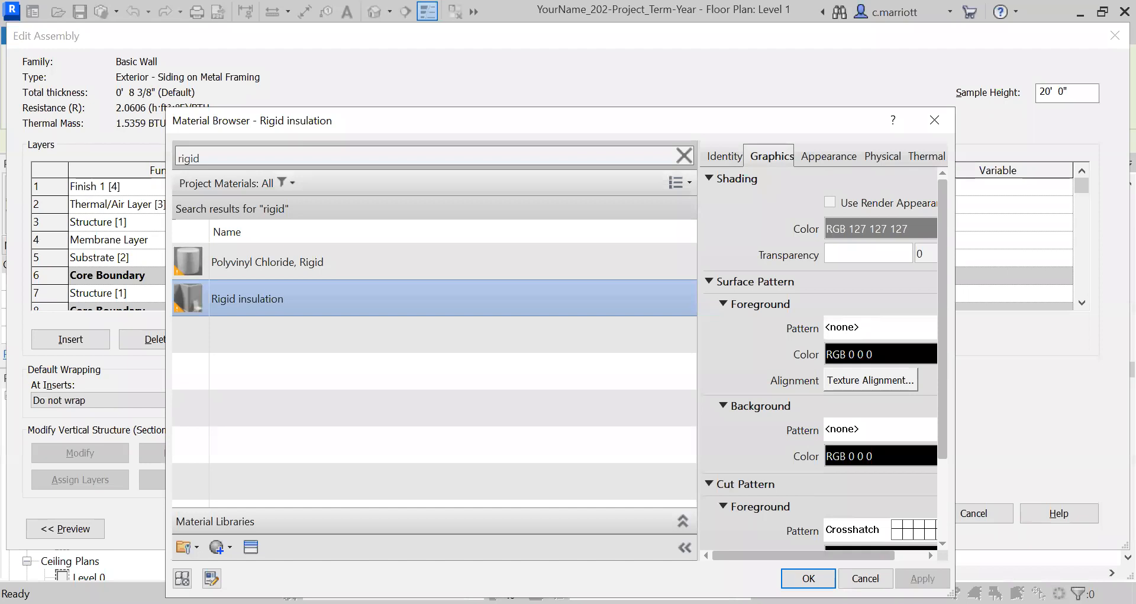
pyautogui.click(808, 578)
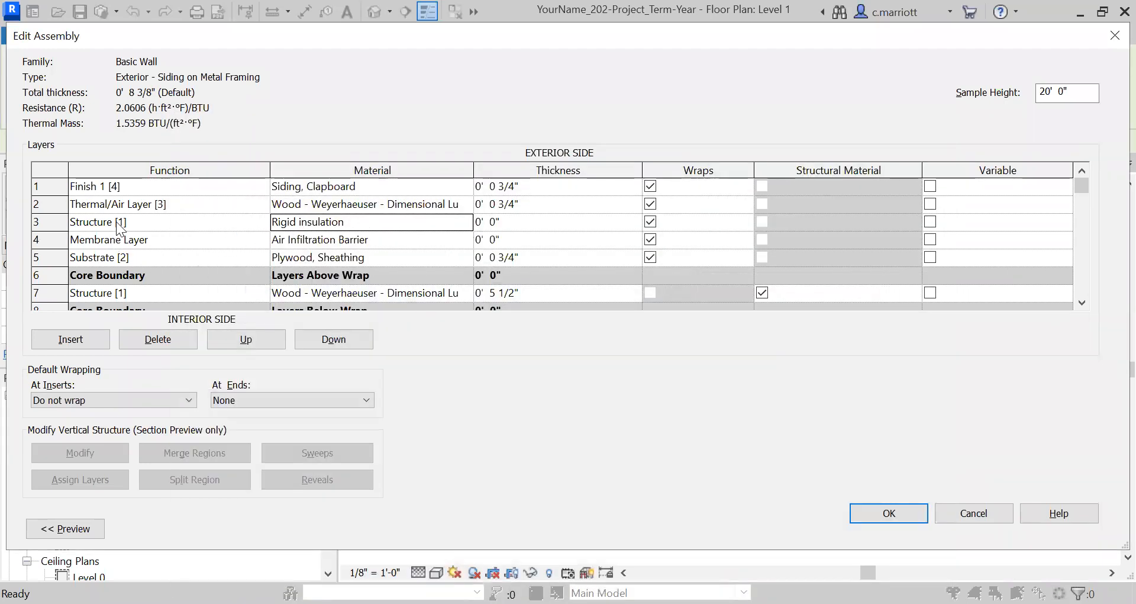
# Set the rigid insulation layer's function to Thermal/Air Layer [3] and its thickness to 3"
pyautogui.click(157, 225)
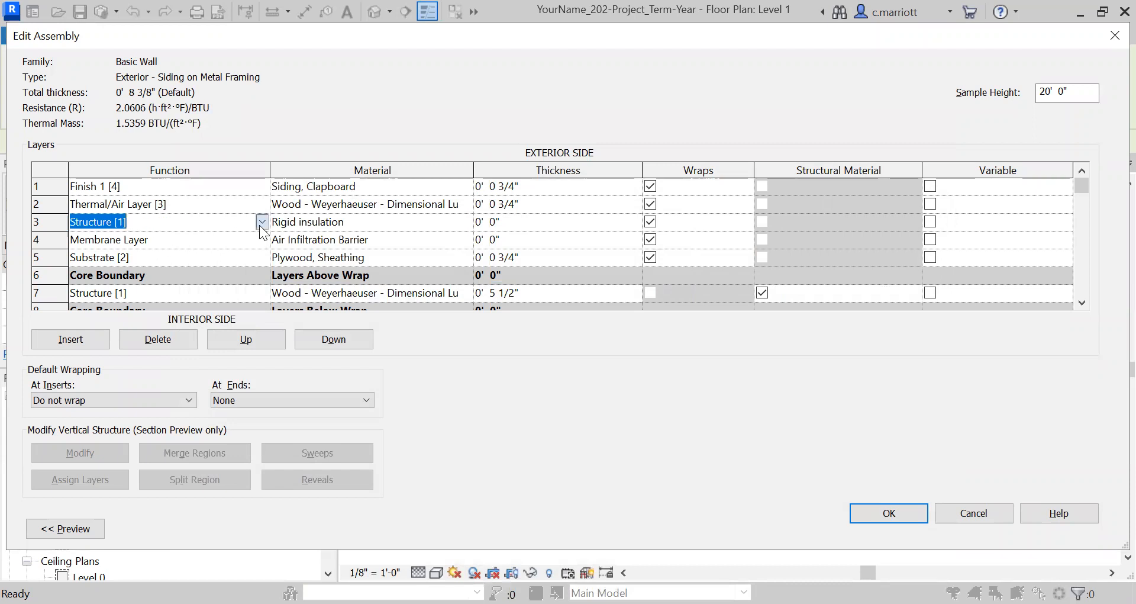
pyautogui.click(130, 270)
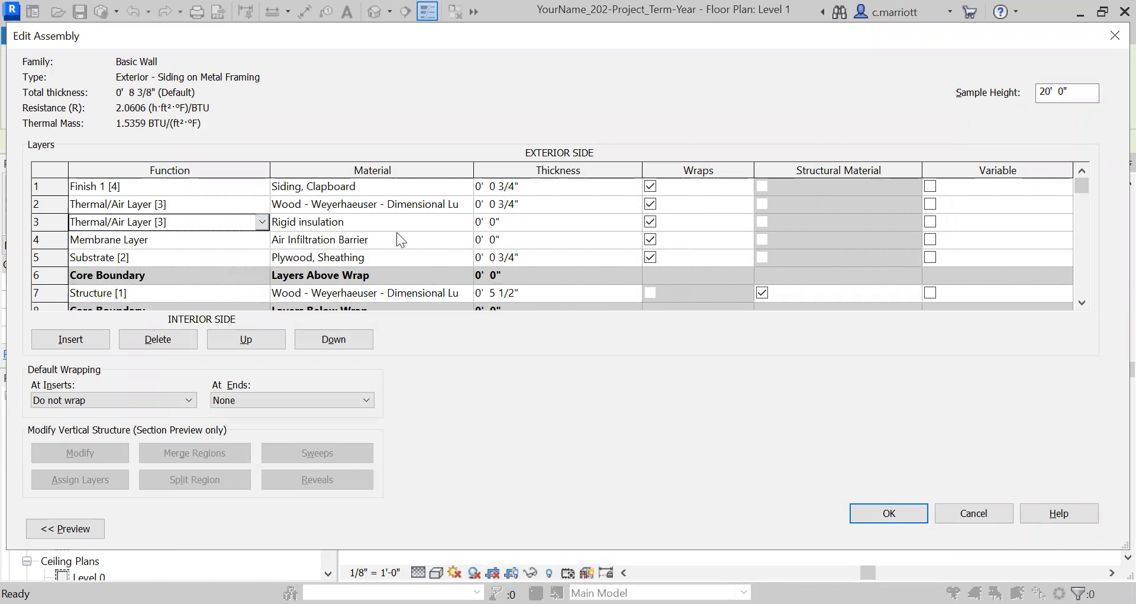
pyautogui.click(487, 225)
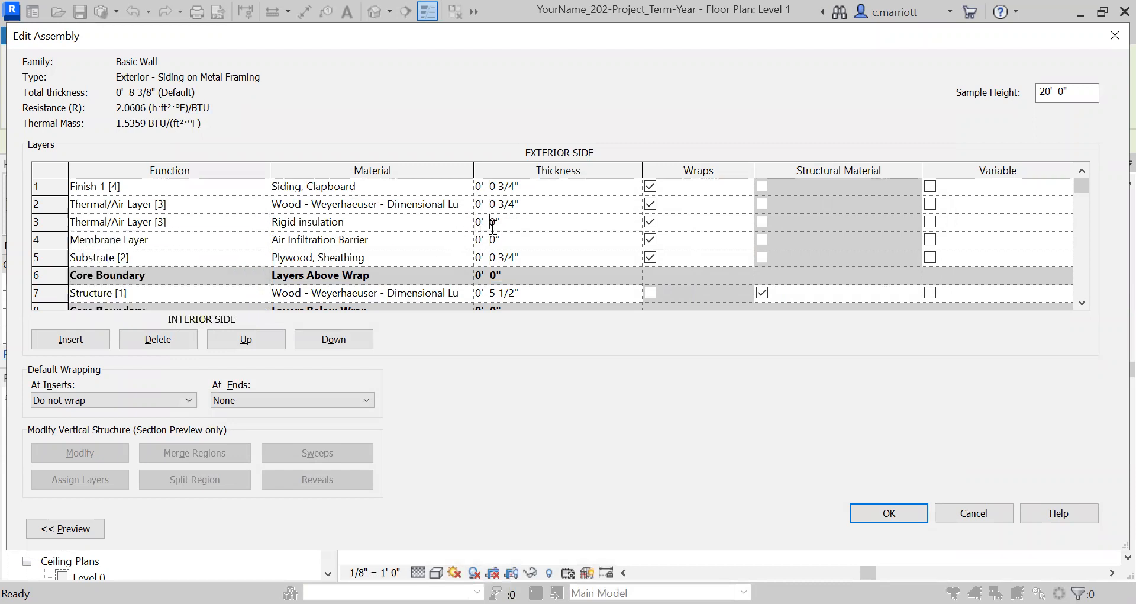
pyautogui.click(496, 223)
# Change the material of the core's Structure [1] layer to Metal Stud Layer
pyautogui.scroll(-1, 384, 252)
pyautogui.scroll(1, 510, 230)
pyautogui.scroll(-1, 403, 269)
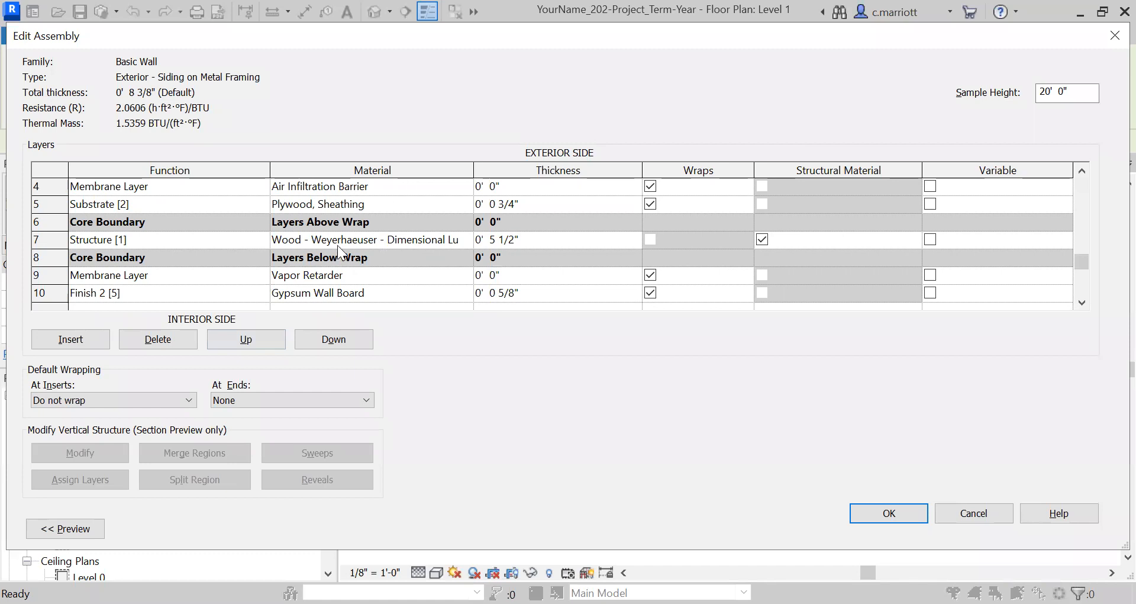
pyautogui.click(367, 242)
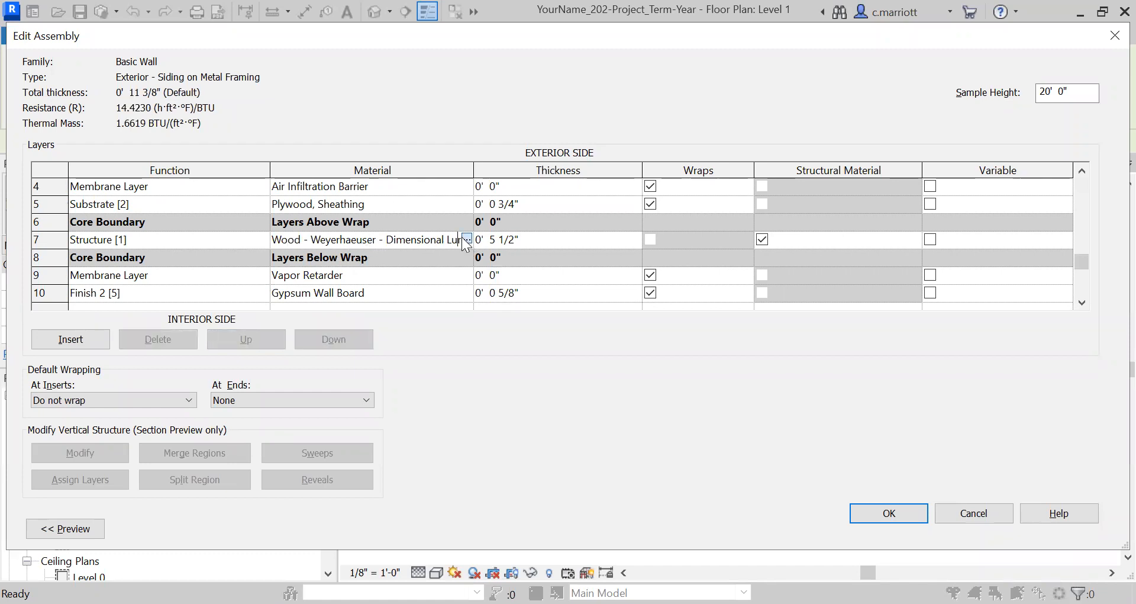
pyautogui.click(467, 239)
pyautogui.write('met')
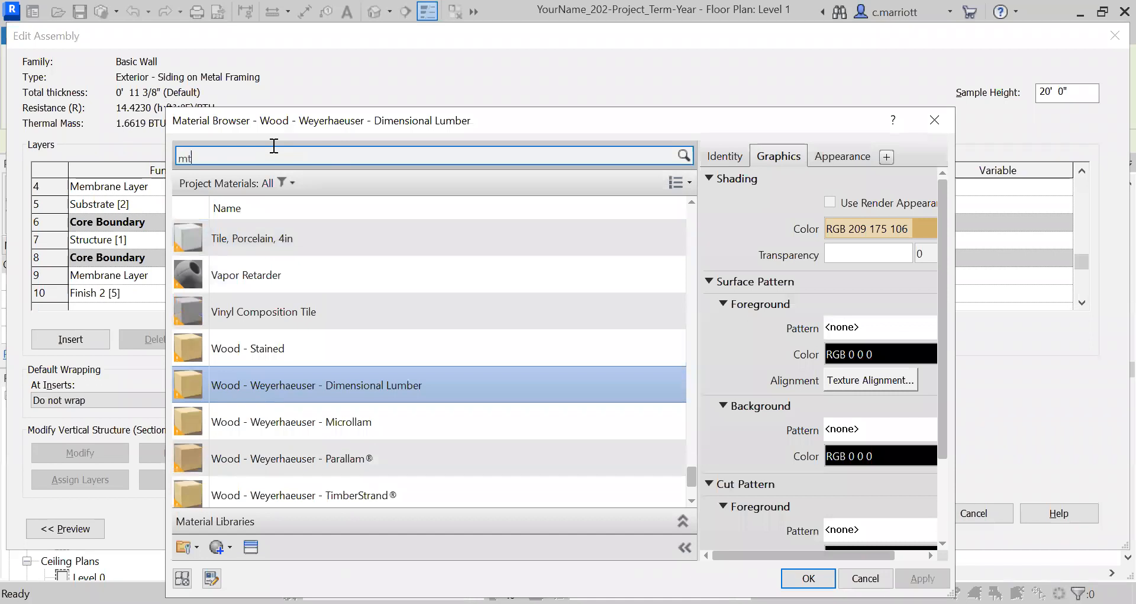
pyautogui.write('al stud')
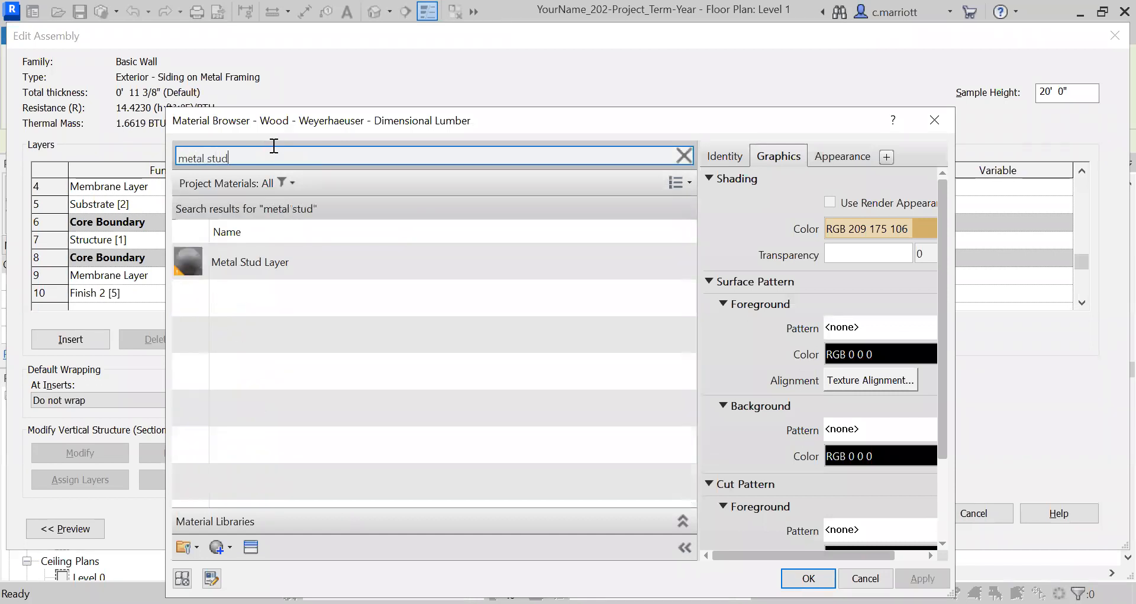
pyautogui.click(260, 267)
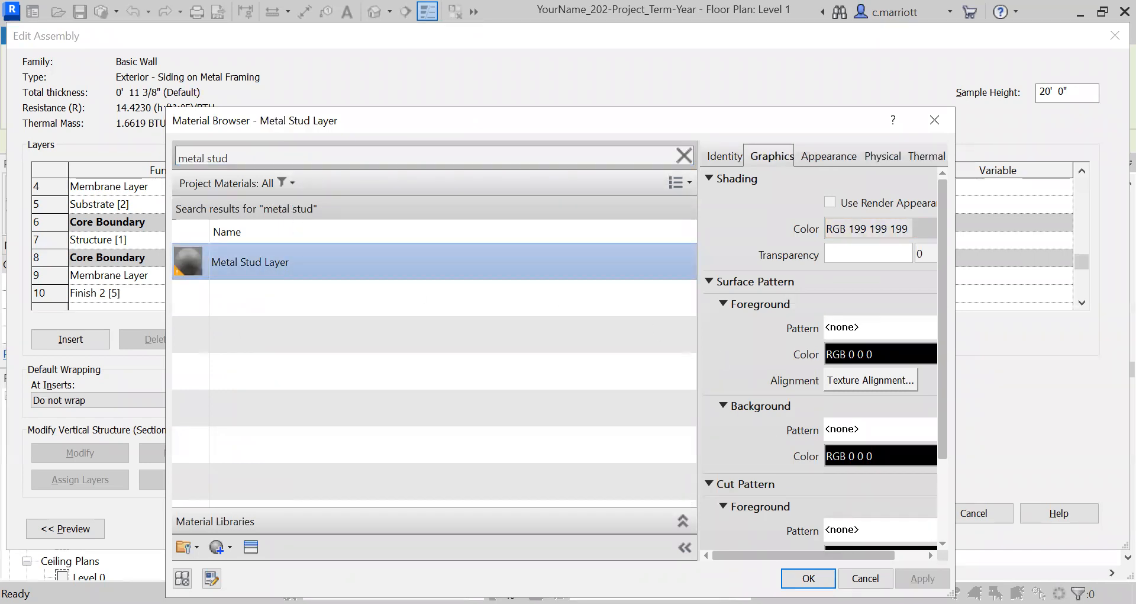
pyautogui.click(809, 578)
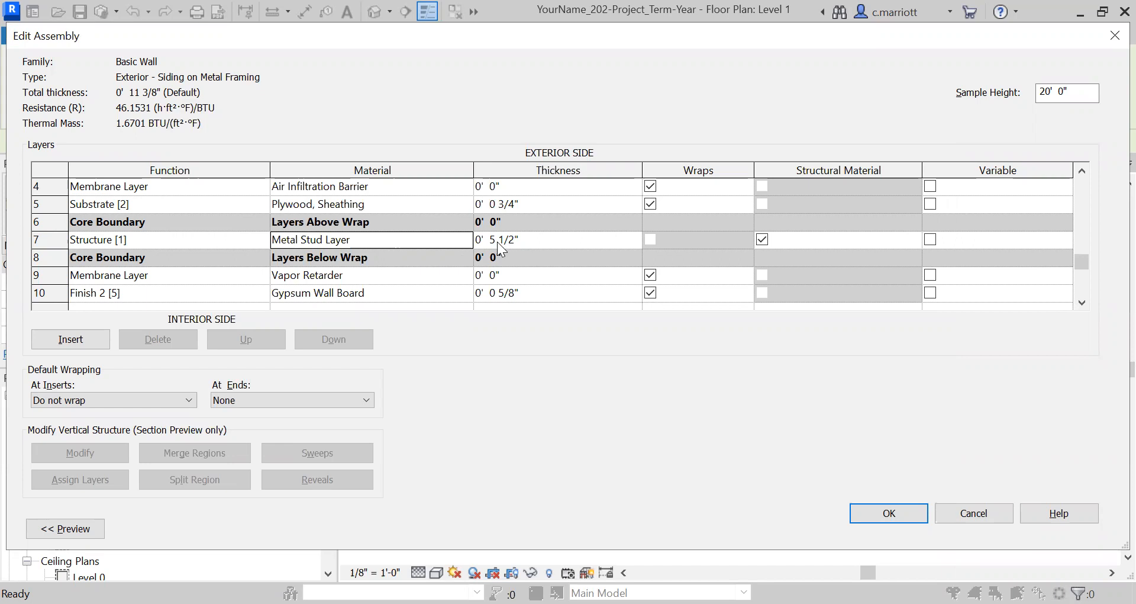
# Set the metal stud layer's thickness to 3.625" and apply the edited structure to the wall type
pyautogui.click(510, 240)
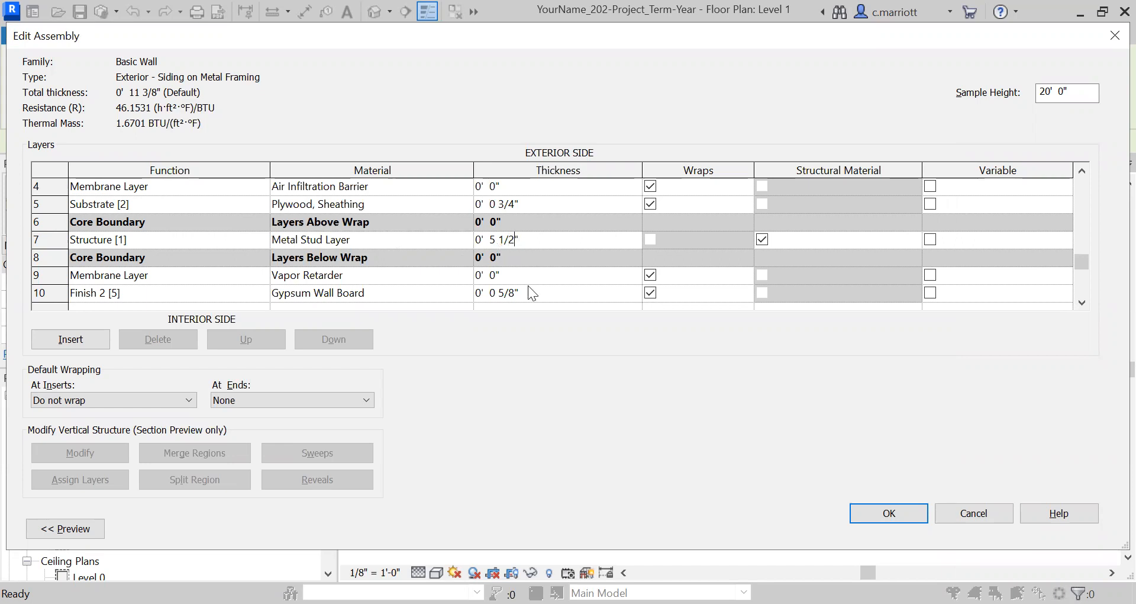
pyautogui.press('BackSpace')
pyautogui.press('BackSpace')
pyautogui.press('BackSpace')
pyautogui.press('BackSpace')
pyautogui.press('BackSpace')
pyautogui.write('3.625')
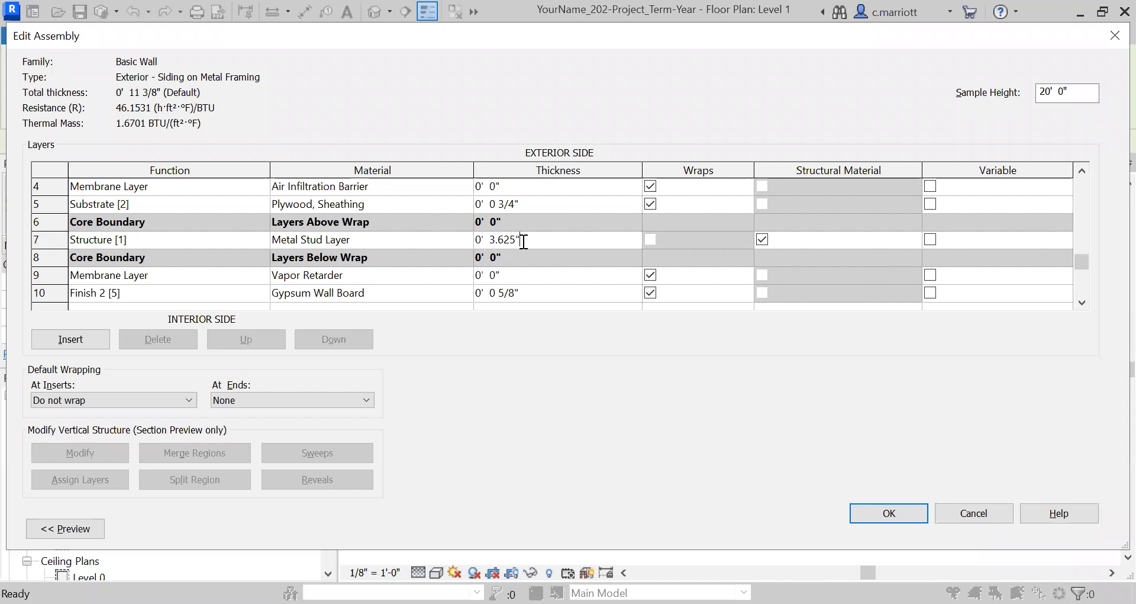
pyautogui.scroll(-1, 543, 255)
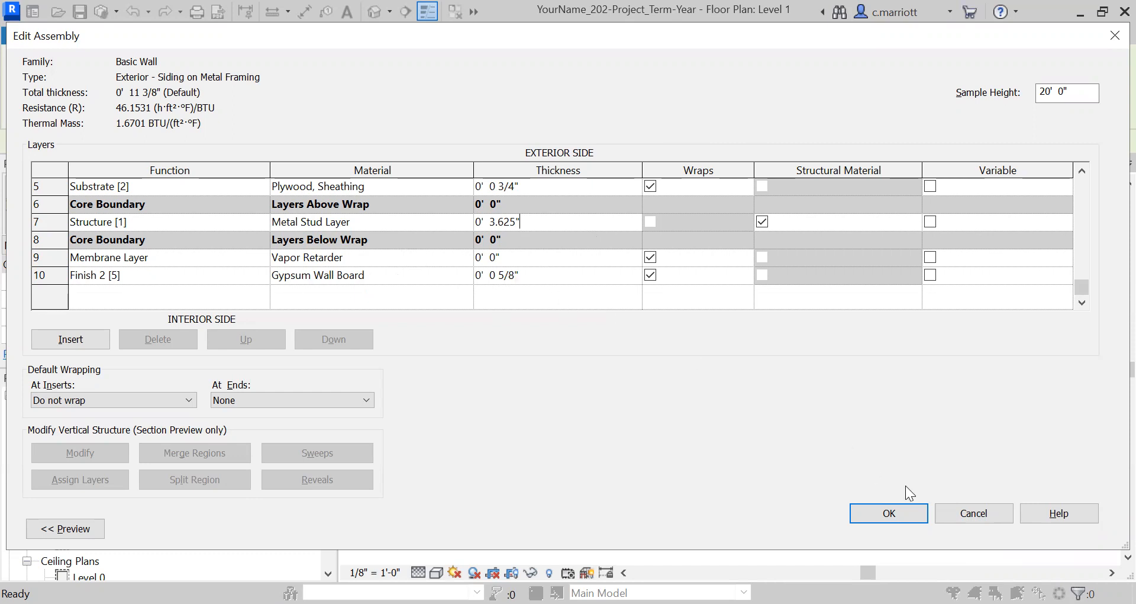
pyautogui.click(873, 513)
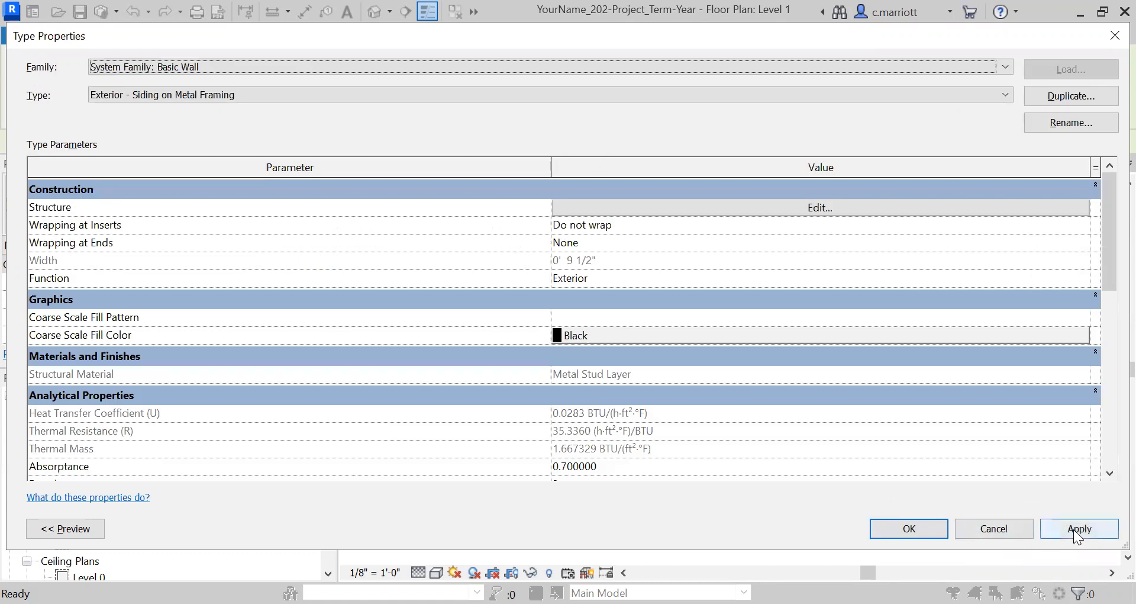
pyautogui.click(1079, 529)
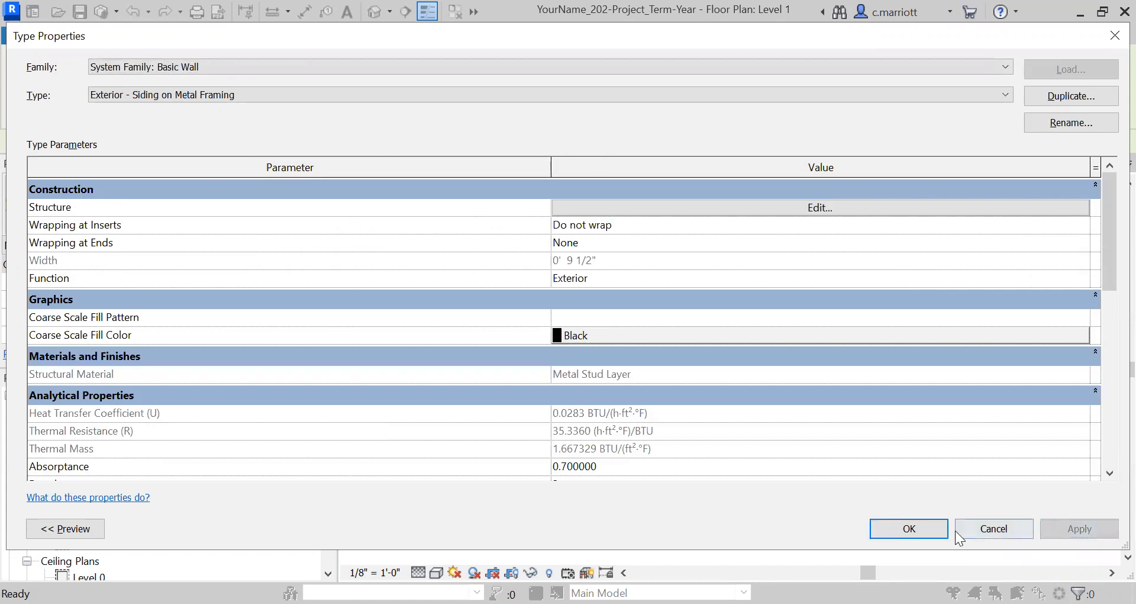
pyautogui.click(895, 529)
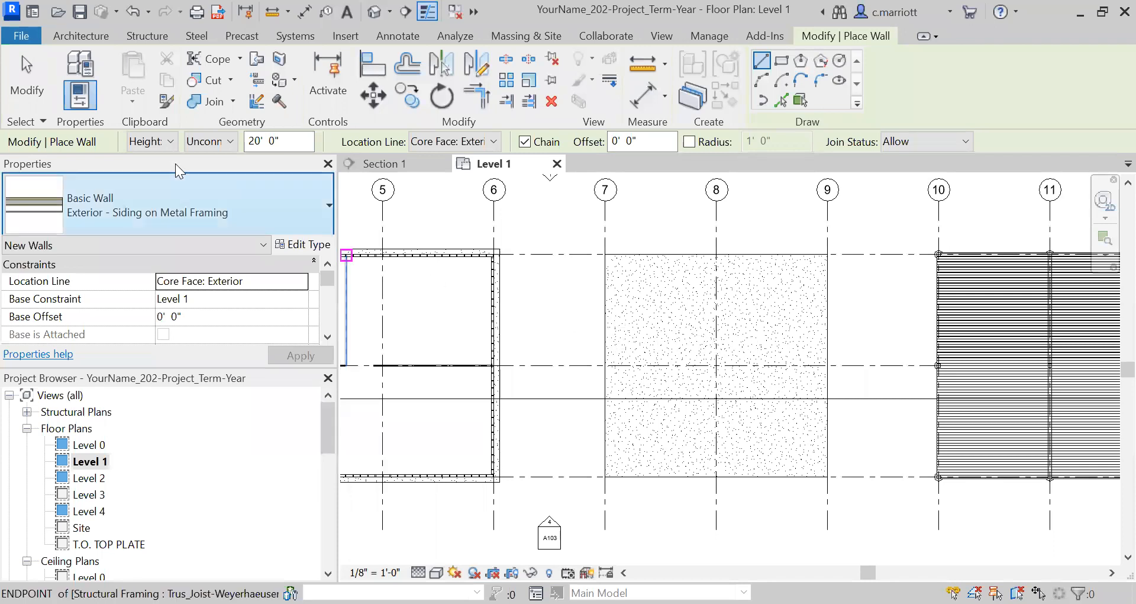
# Set the unconnected height for the new walls to 10' 0"
pyautogui.click(71, 37)
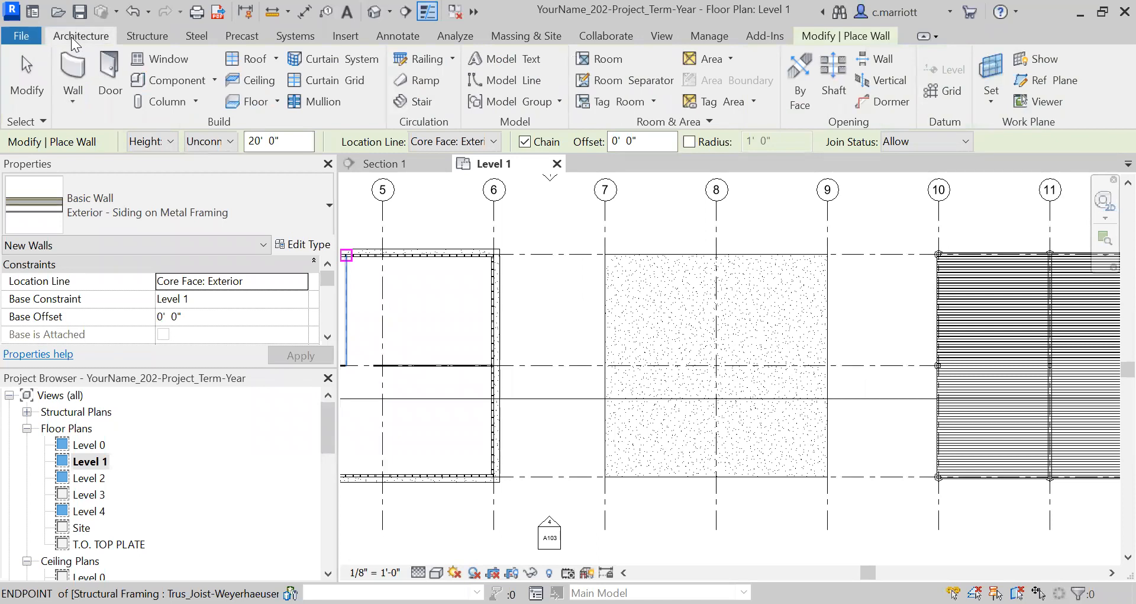
pyautogui.click(328, 335)
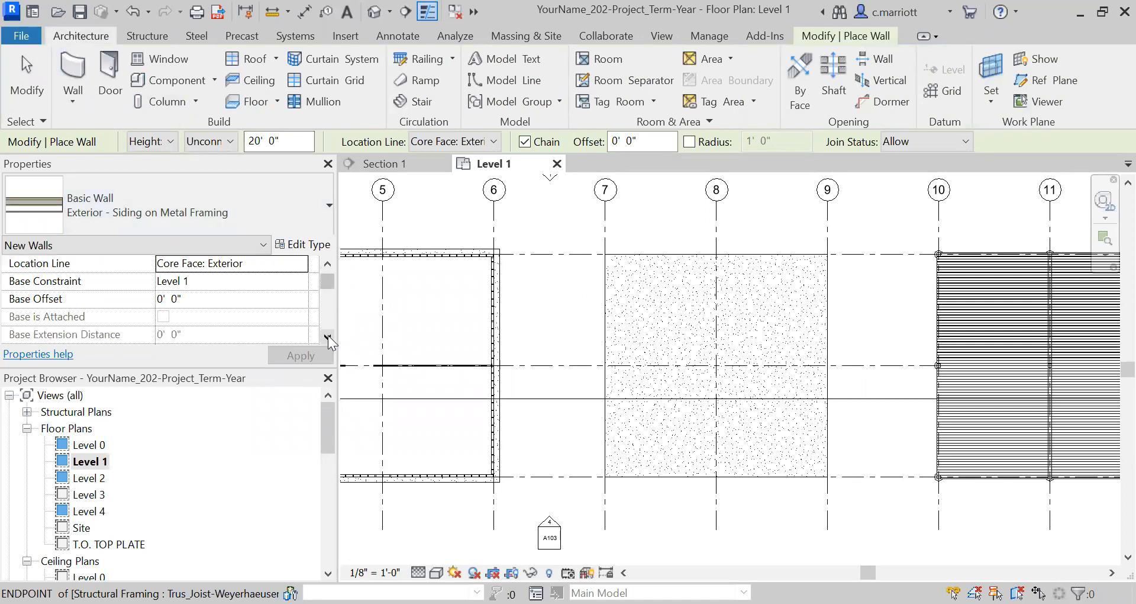
pyautogui.click(328, 335)
pyautogui.click(327, 335)
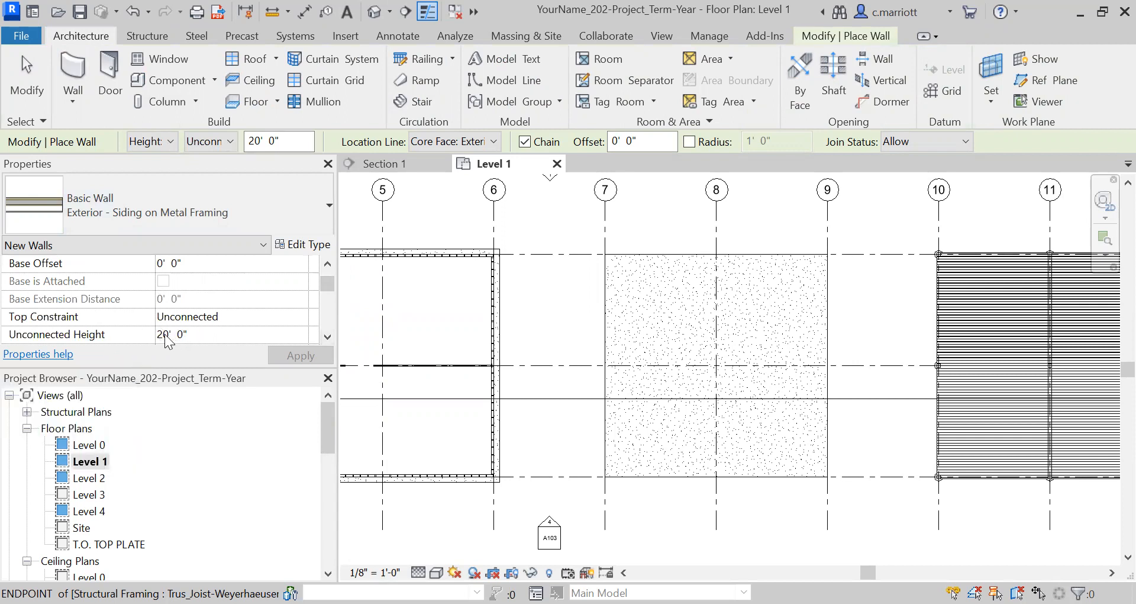
pyautogui.press('BackSpace')
pyautogui.write('1')
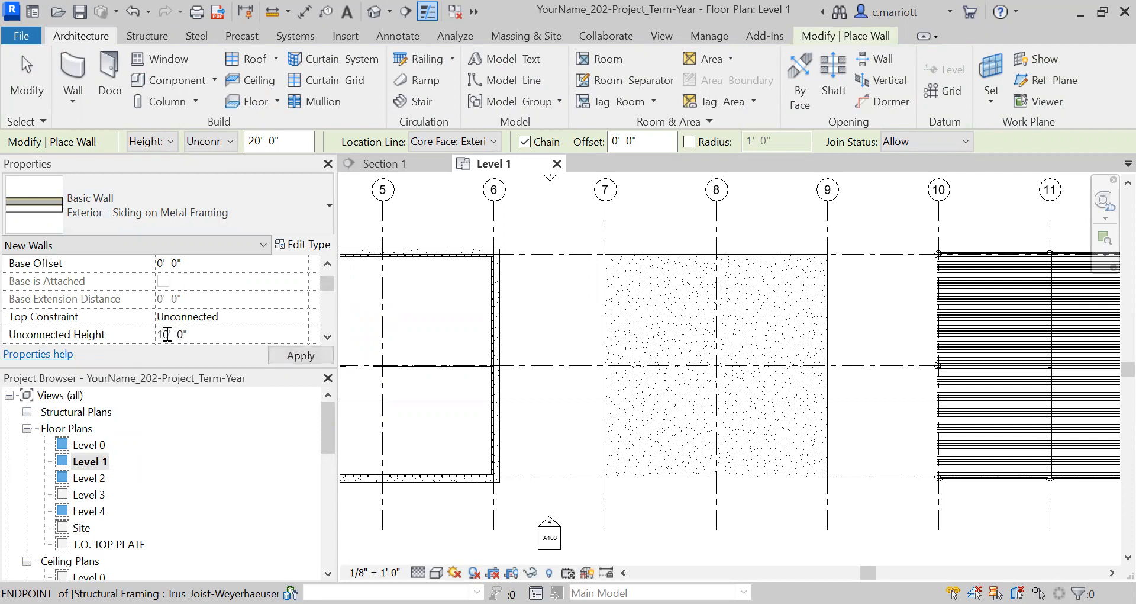
pyautogui.click(260, 315)
pyautogui.scroll(1, 260, 289)
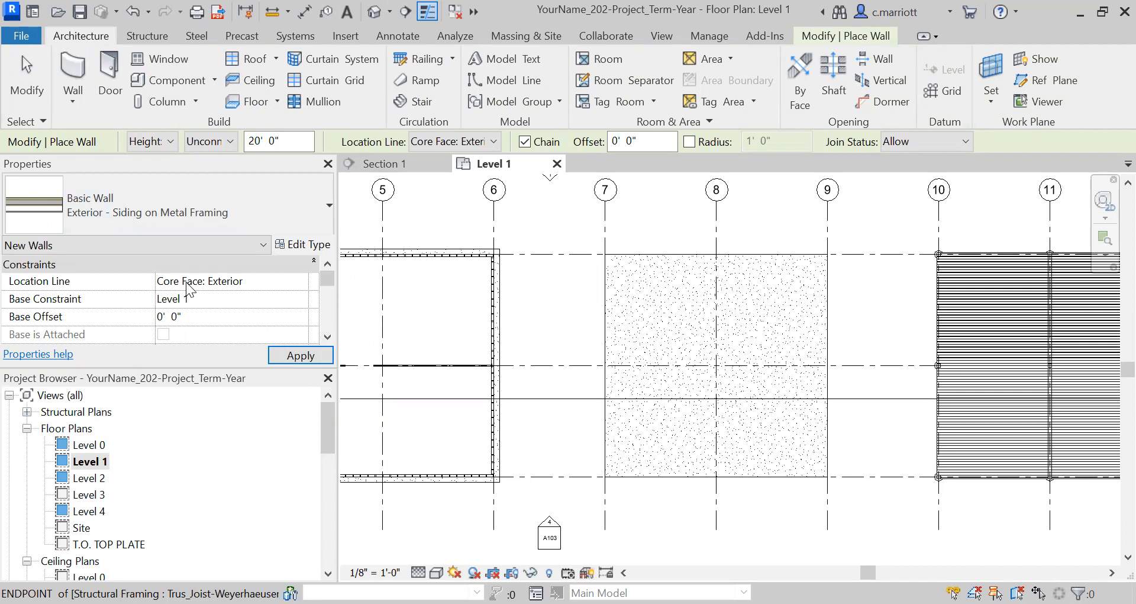
pyautogui.click(308, 354)
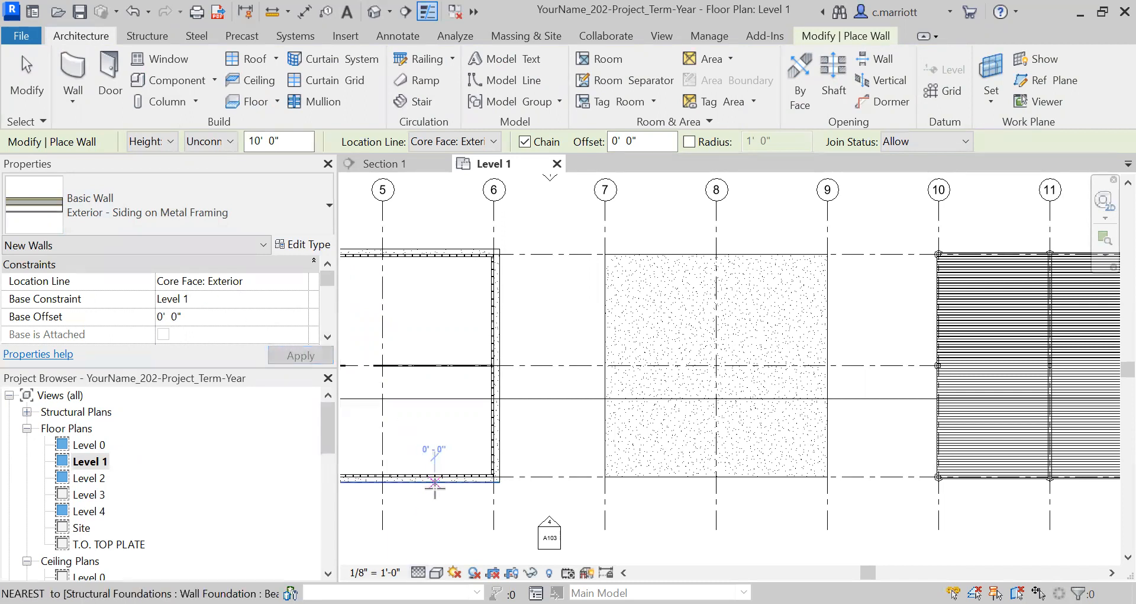
# Draw four chained exterior walls around the slab between grids 7 and 9, with the location line set to Finish Face: Exterior
pyautogui.click(269, 282)
pyautogui.click(301, 281)
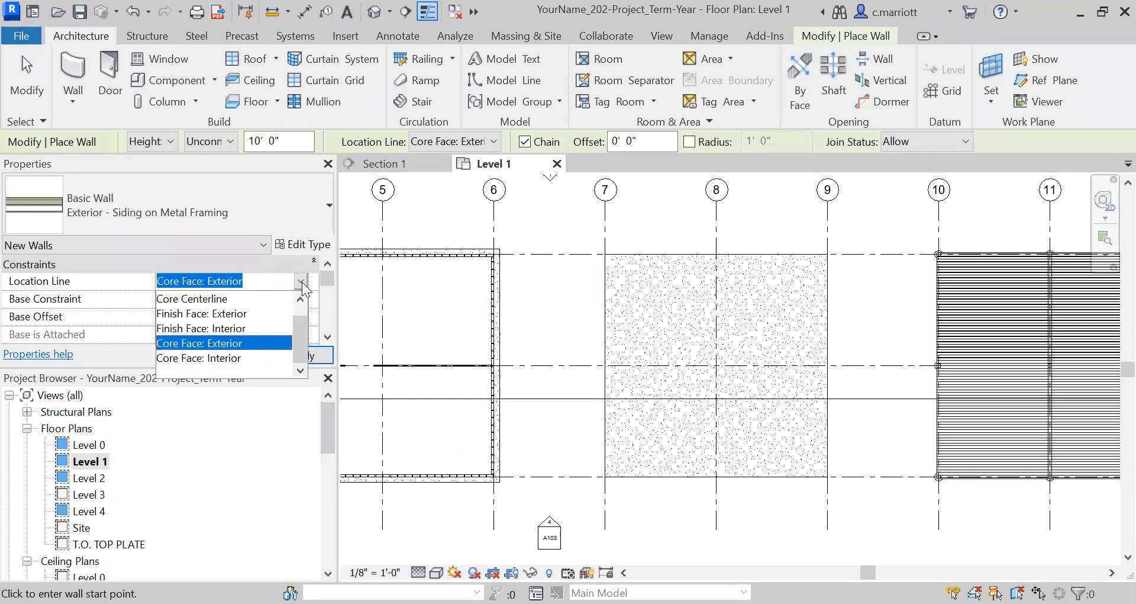
pyautogui.click(194, 314)
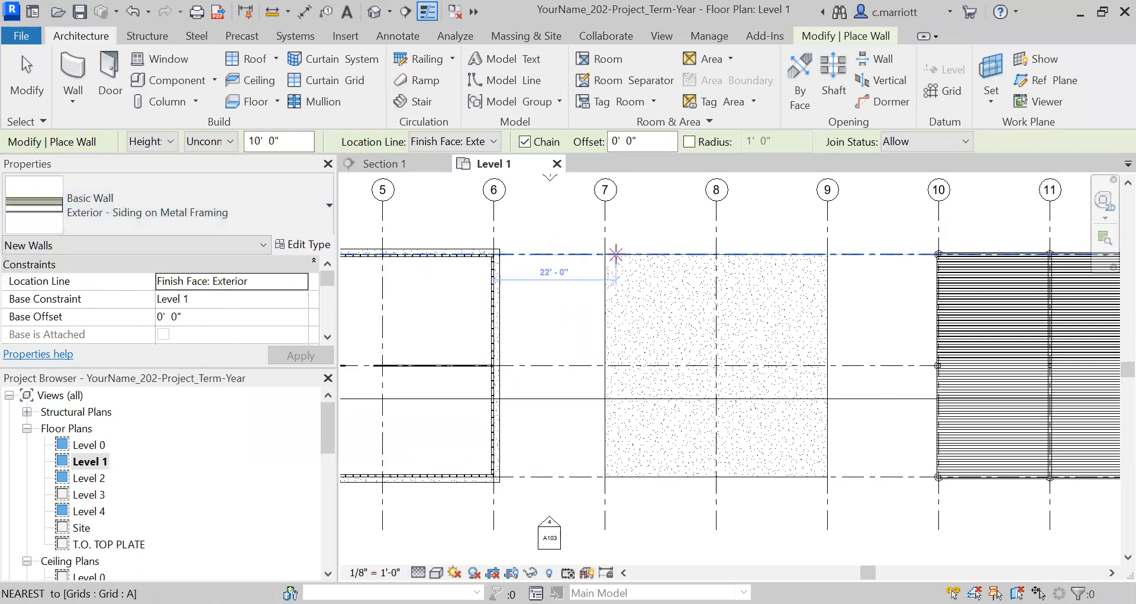
pyautogui.click(605, 255)
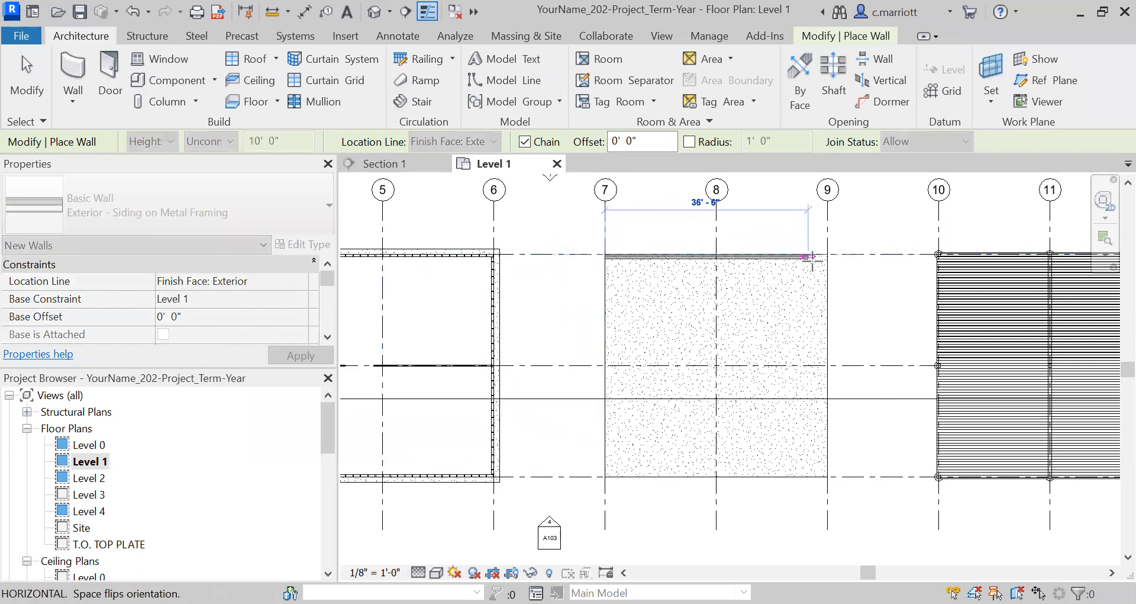
pyautogui.click(827, 254)
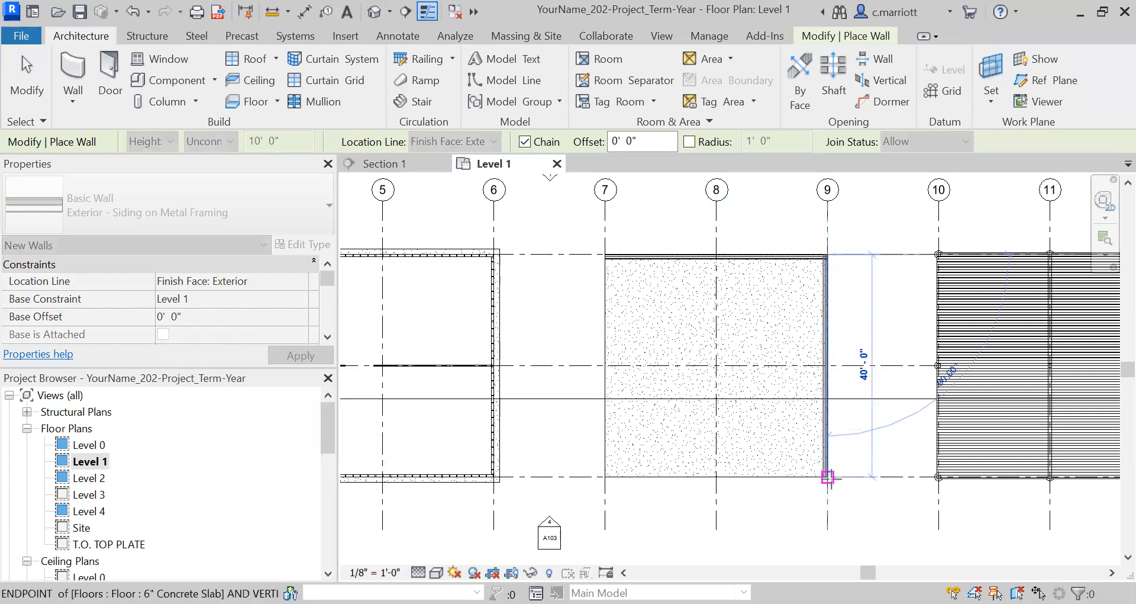
pyautogui.click(827, 476)
pyautogui.click(605, 476)
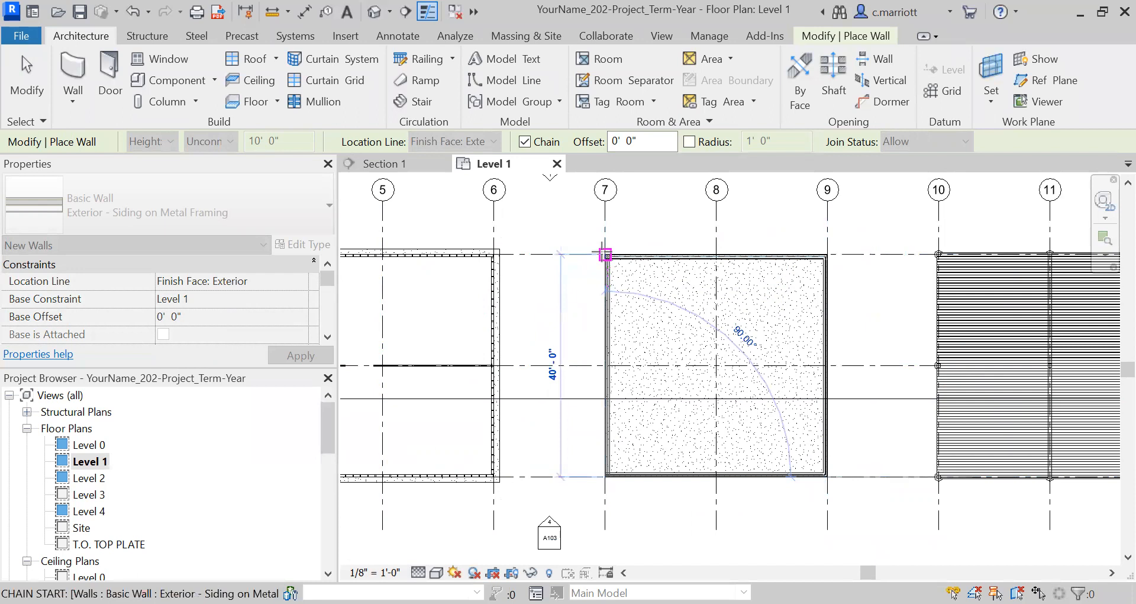
pyautogui.click(604, 255)
pyautogui.press('Escape')
pyautogui.press('Escape')
# Examine the layers of the new siding-on-metal-framing walls in the Level 1 plan, including the wall along grid 7
pyautogui.scroll(5, 631, 266)
pyautogui.scroll(5, 592, 284)
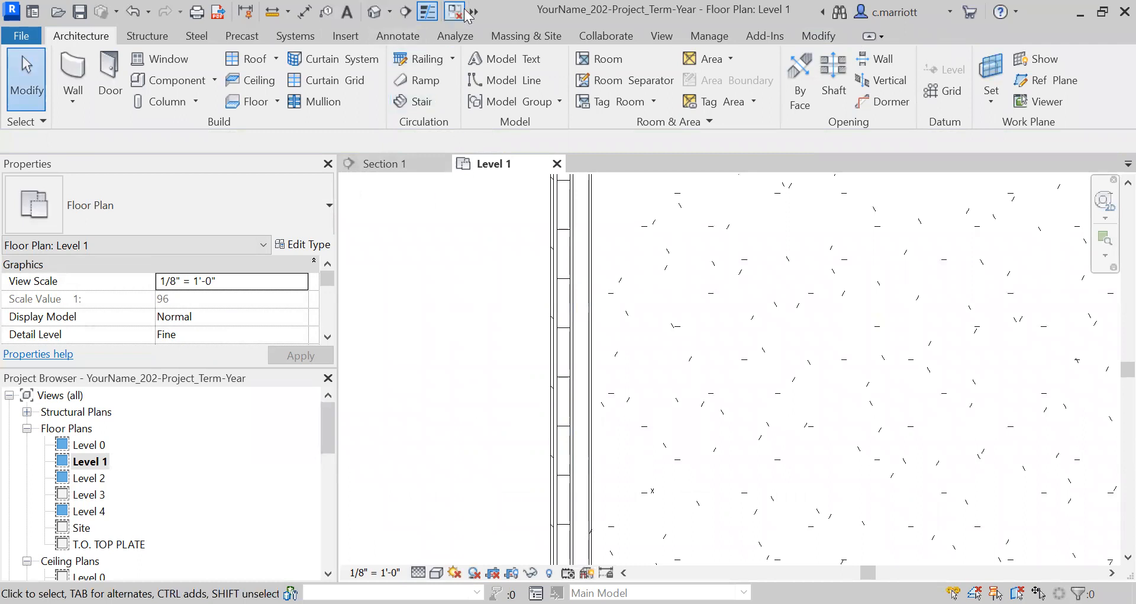
pyautogui.click(427, 12)
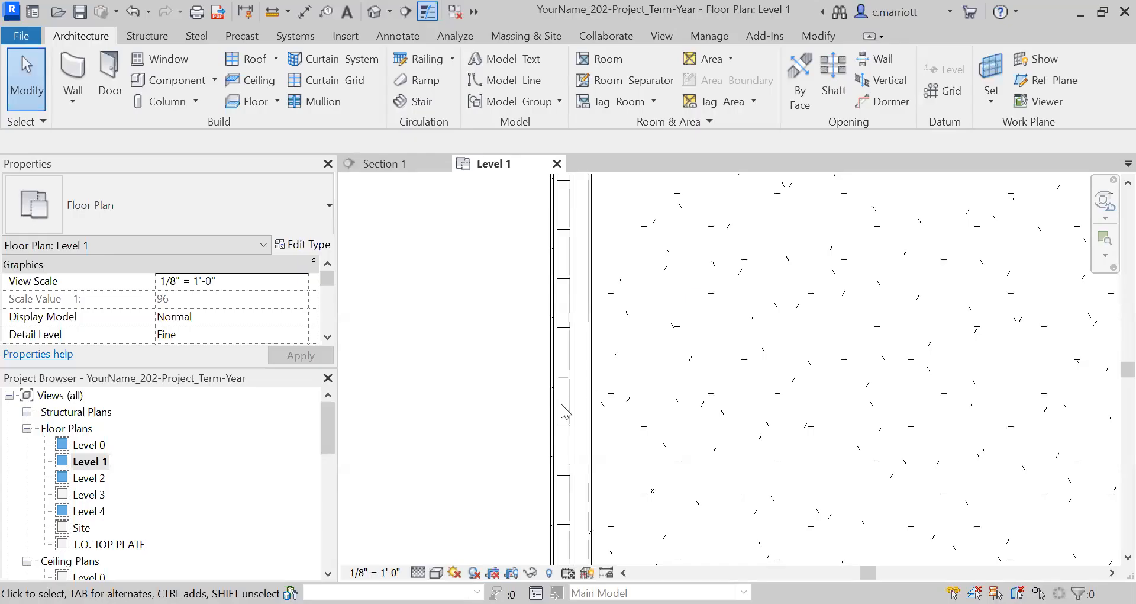
pyautogui.scroll(5, 561, 412)
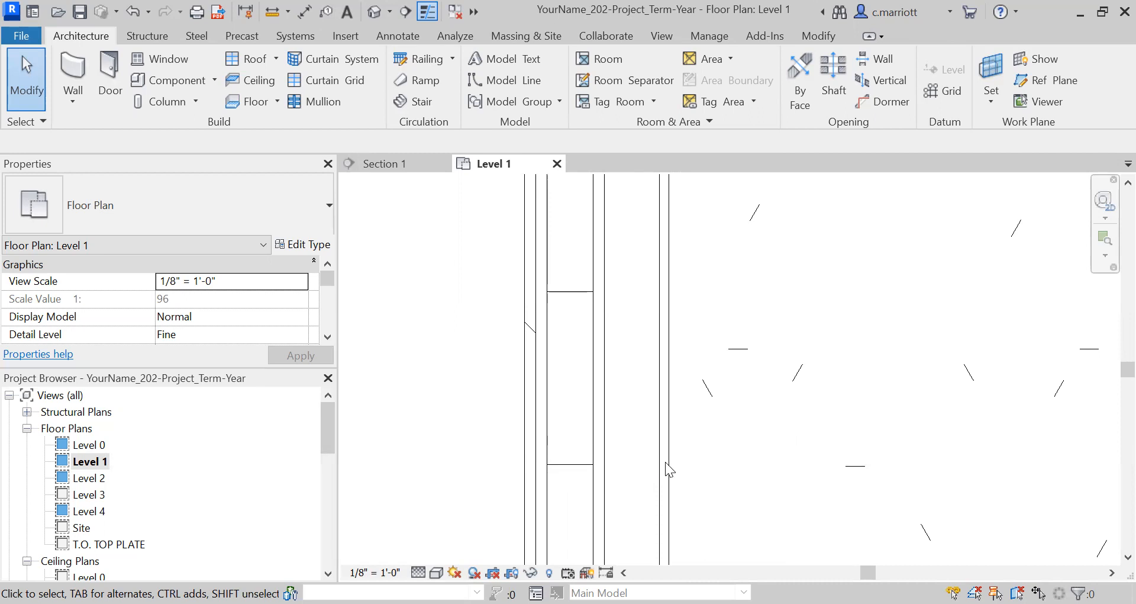
pyautogui.scroll(-4, 591, 353)
pyautogui.scroll(-3, 595, 356)
pyautogui.scroll(-2, 561, 325)
pyautogui.moveTo(611, 374); pyautogui.dragTo(567, 260, button='middle')
pyautogui.moveTo(563, 424); pyautogui.dragTo(536, 330, button='middle')
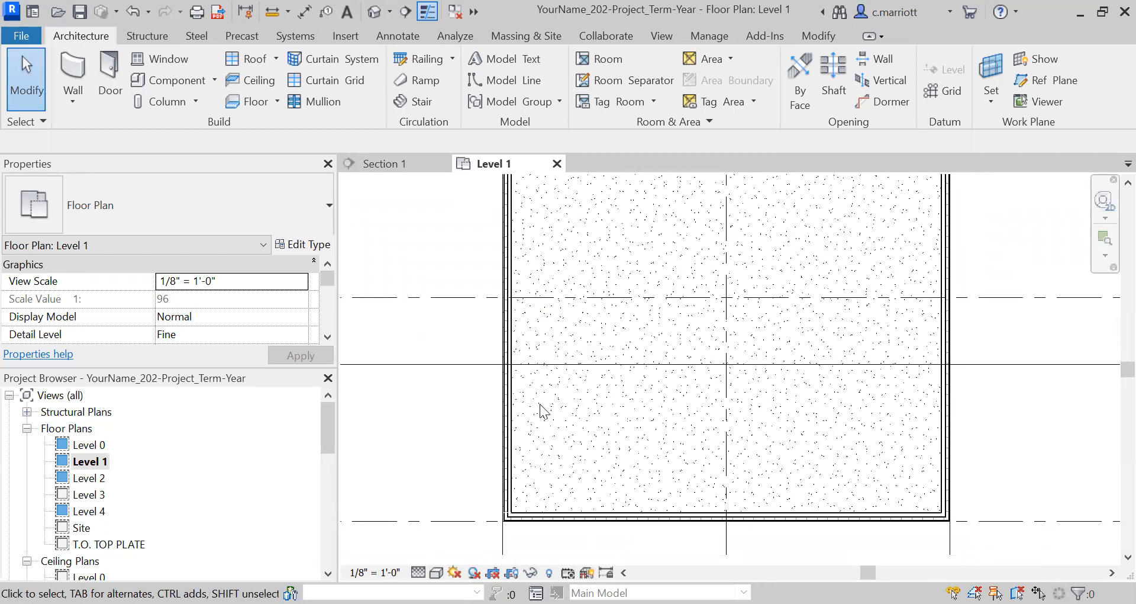
pyautogui.moveTo(553, 398); pyautogui.dragTo(500, 460, button='middle')
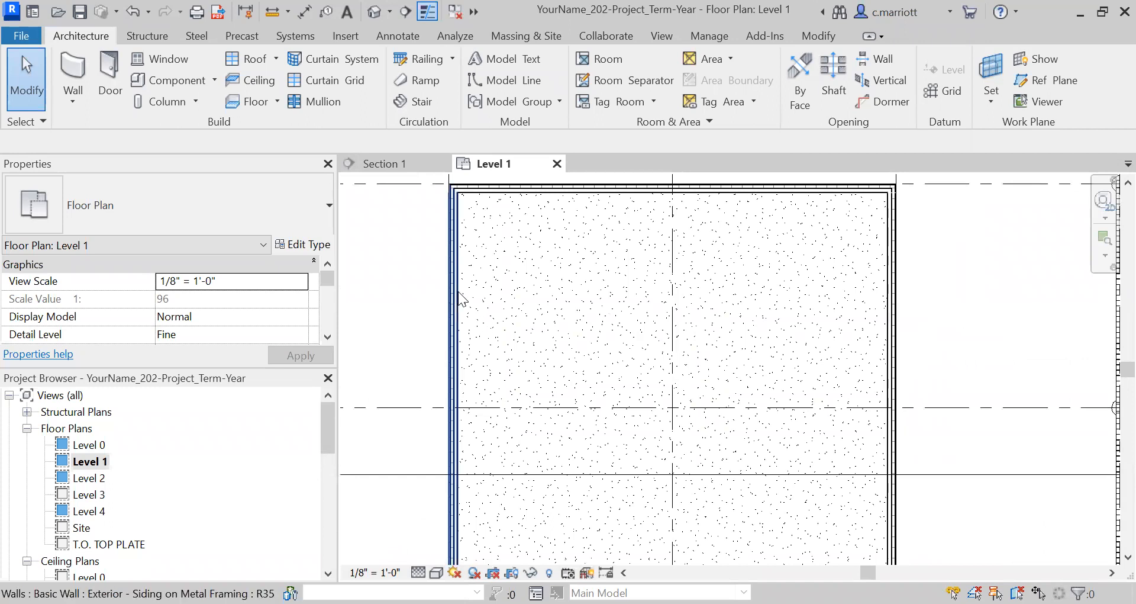
pyautogui.scroll(6, 445, 311)
pyautogui.scroll(5, 480, 375)
pyautogui.scroll(2, 481, 405)
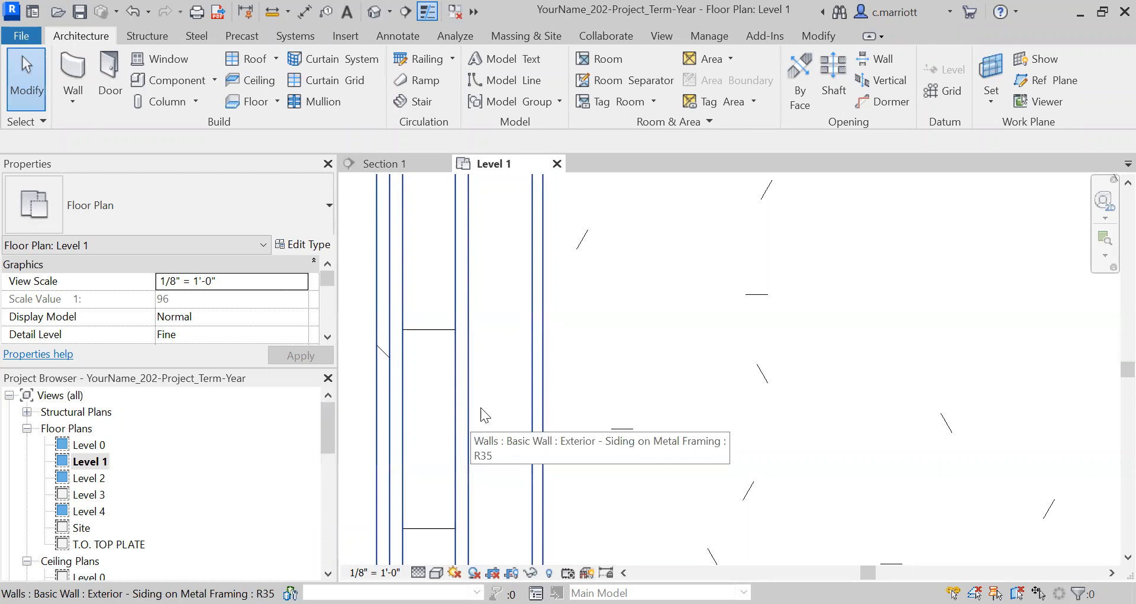
pyautogui.scroll(-2, 521, 349)
pyautogui.scroll(3, 519, 343)
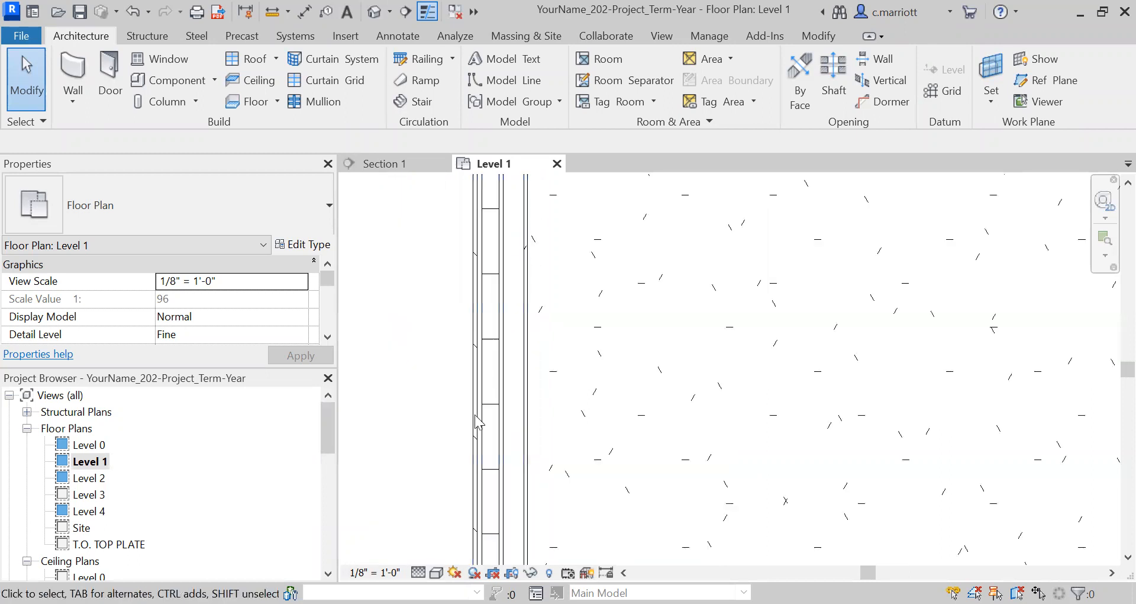
pyautogui.scroll(1, 518, 521)
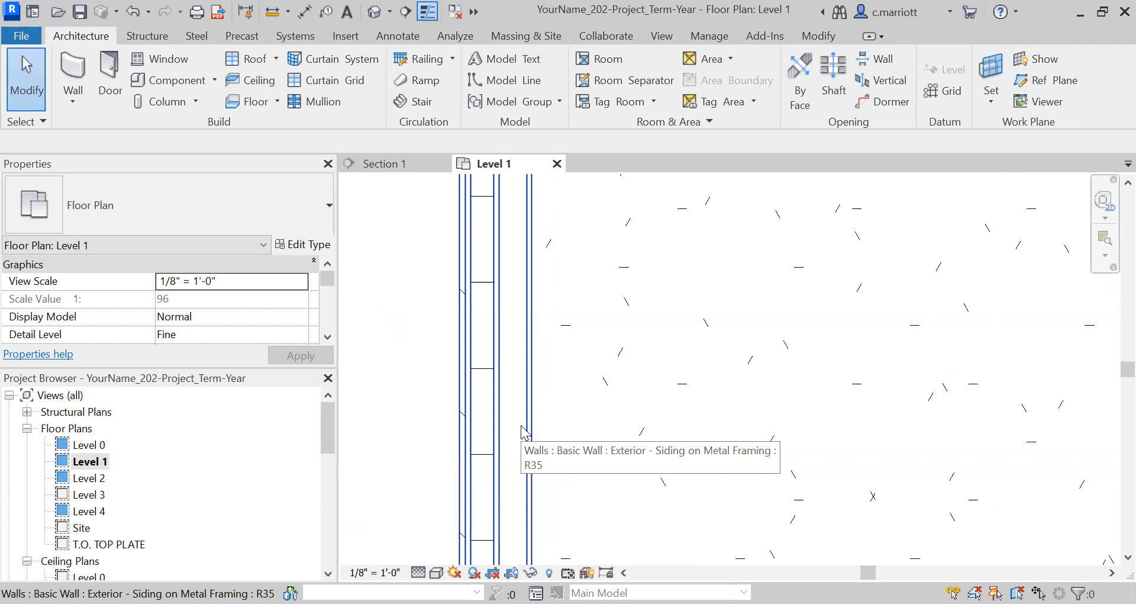
pyautogui.scroll(-4, 531, 323)
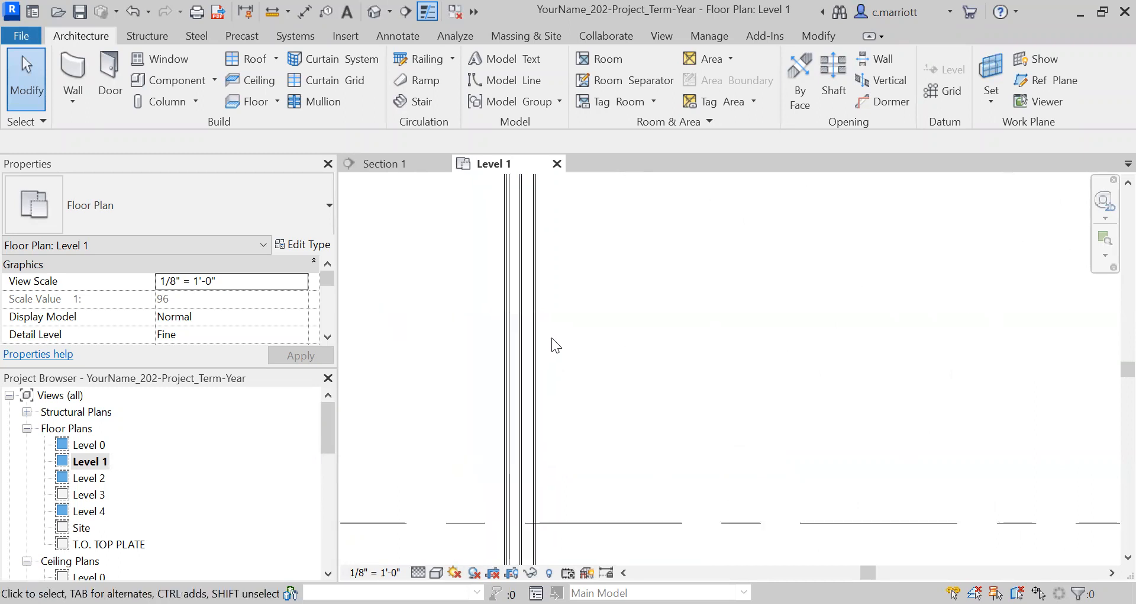
pyautogui.scroll(-2, 134, 525)
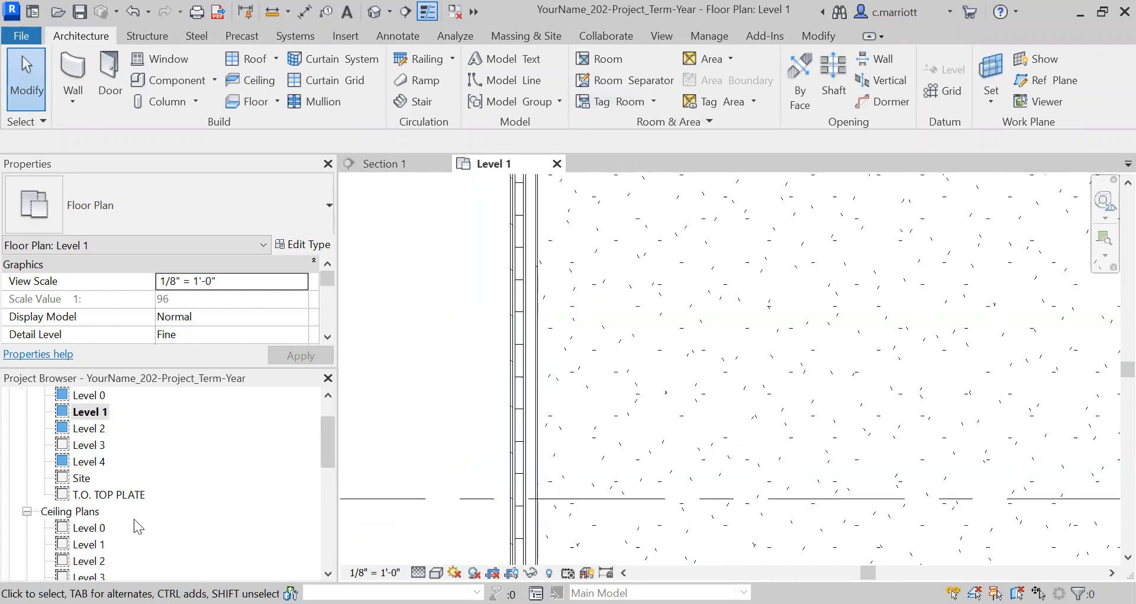
# Open Section 1 and examine how the wall layers at the base line up with the edge of the concrete slab
pyautogui.scroll(-5, 94, 565)
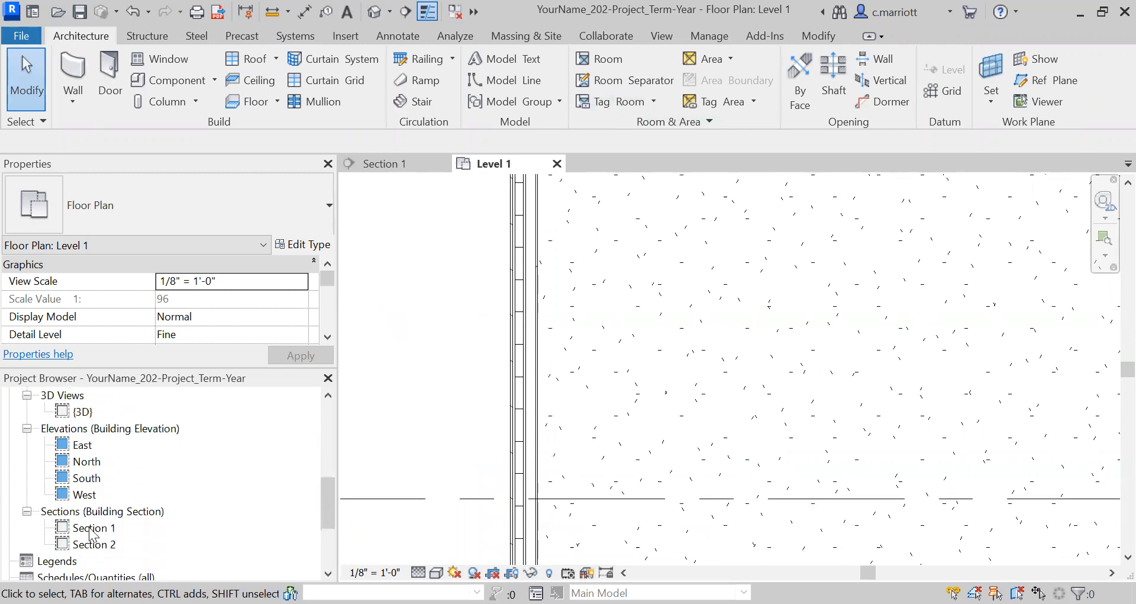
pyautogui.click(92, 528)
pyautogui.doubleClick(92, 528)
pyautogui.scroll(5, 610, 426)
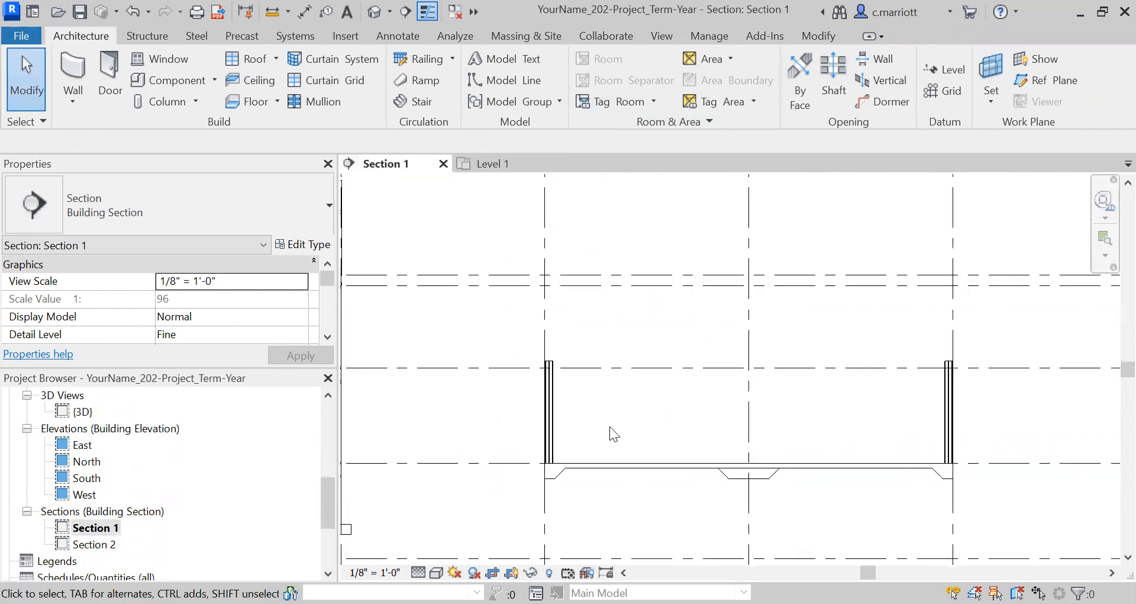
pyautogui.scroll(2, 505, 476)
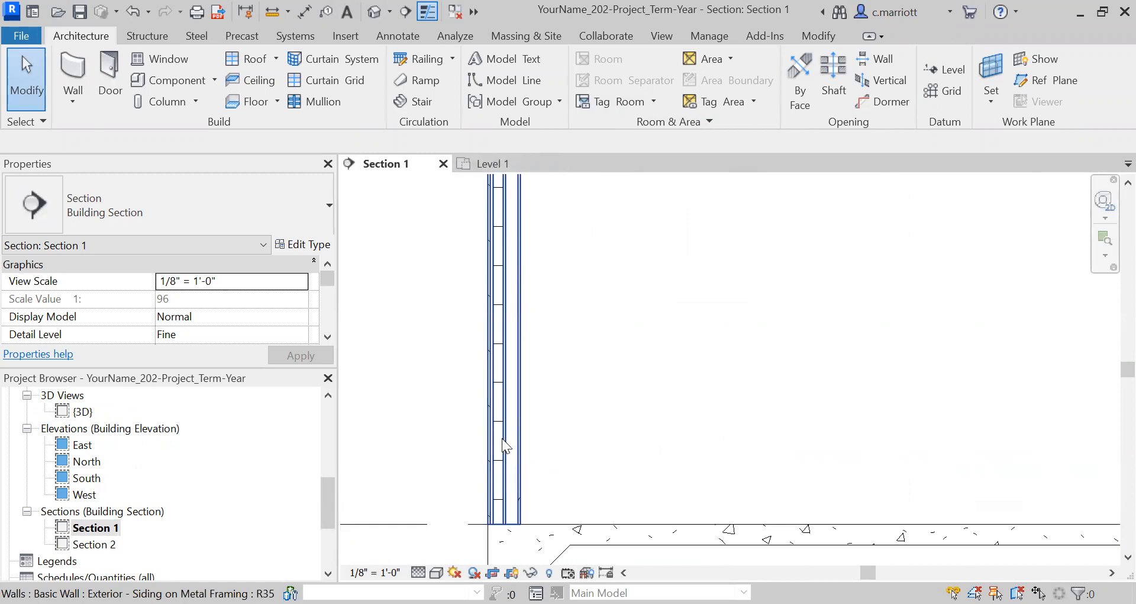
pyautogui.scroll(-4, 498, 405)
pyautogui.scroll(4, 460, 373)
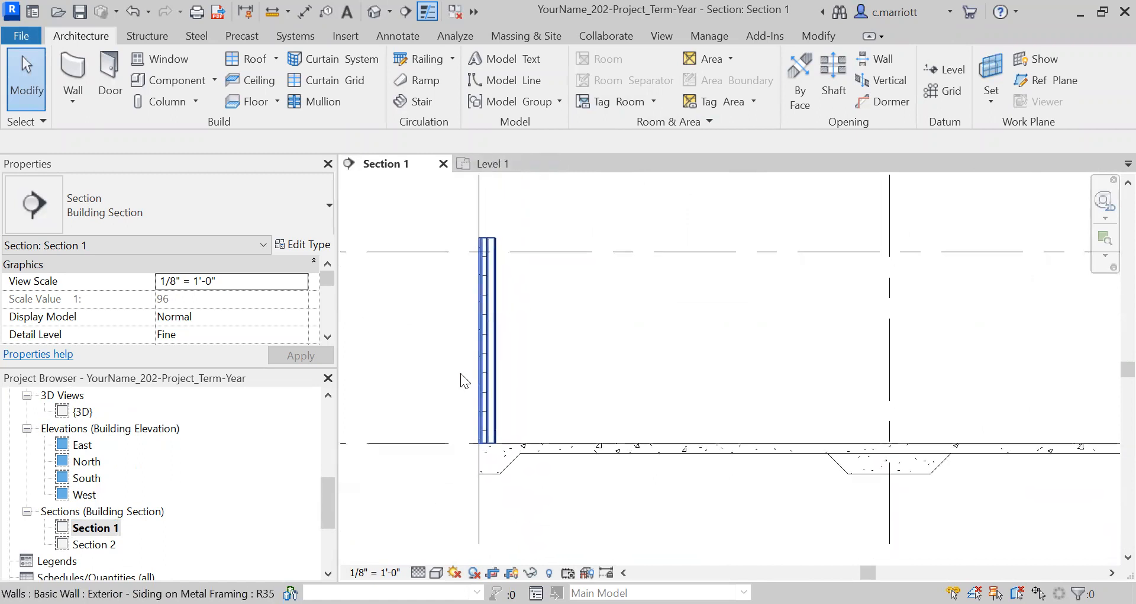
pyautogui.scroll(2, 511, 476)
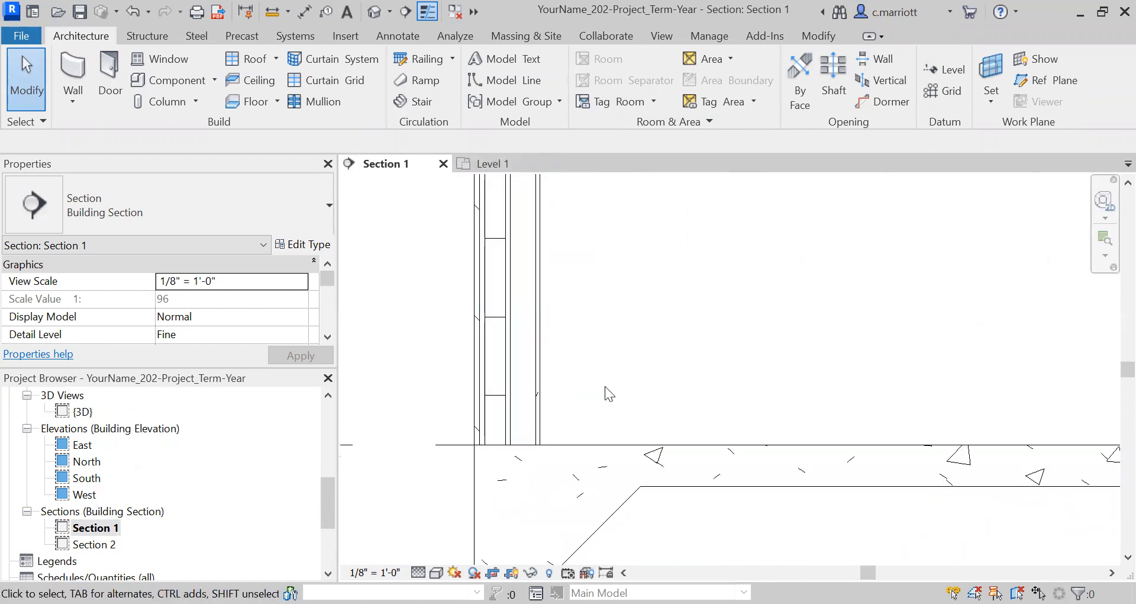
pyautogui.moveTo(604, 386); pyautogui.dragTo(712, 304, button='middle')
pyautogui.scroll(2, 504, 415)
pyautogui.click(580, 308)
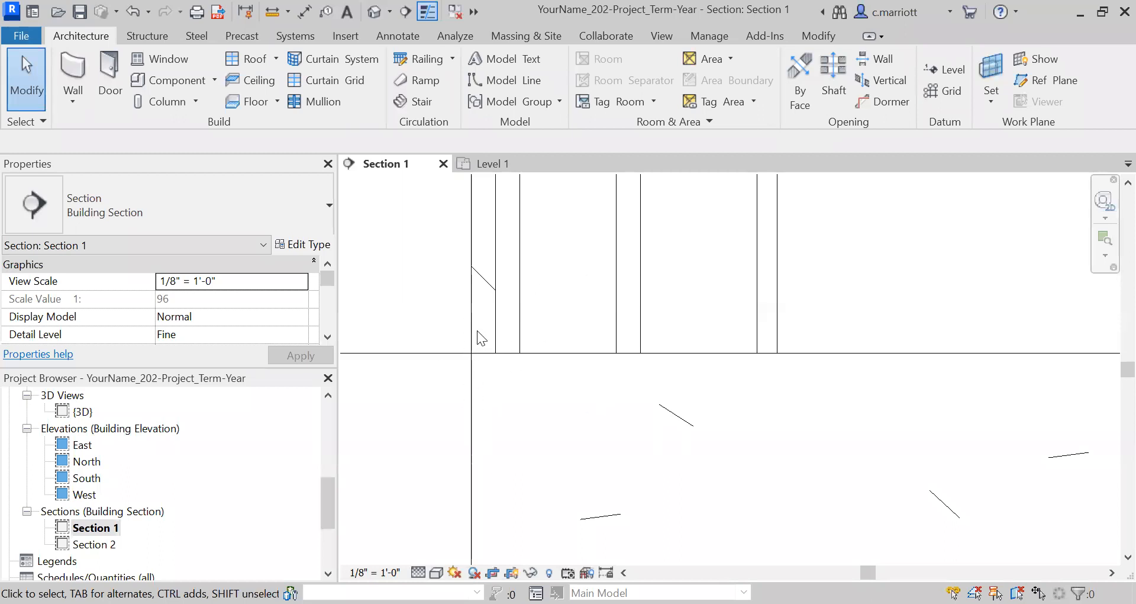
pyautogui.scroll(-3, 464, 429)
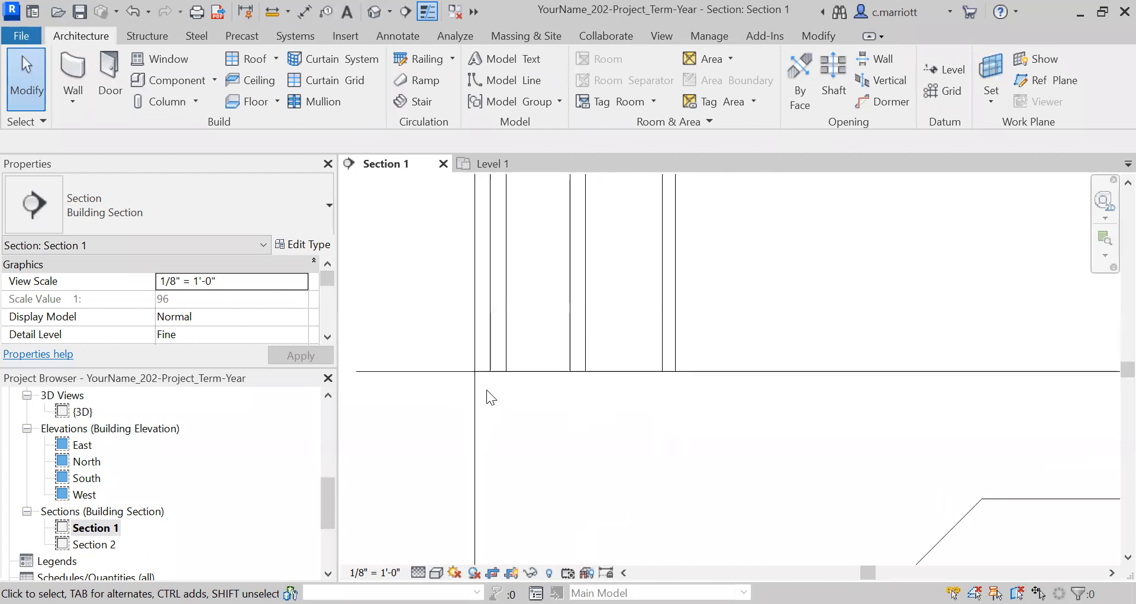
pyautogui.scroll(5, 458, 429)
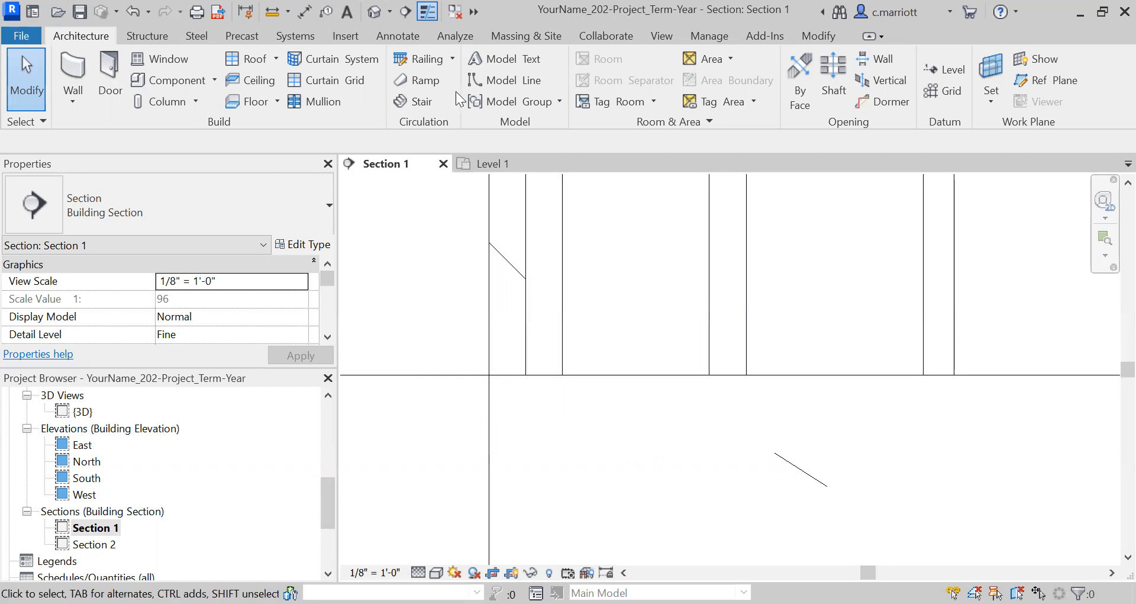
# Measure the combined thickness of the two outermost wall layers at the slab edge
pyautogui.click(271, 13)
pyautogui.click(563, 375)
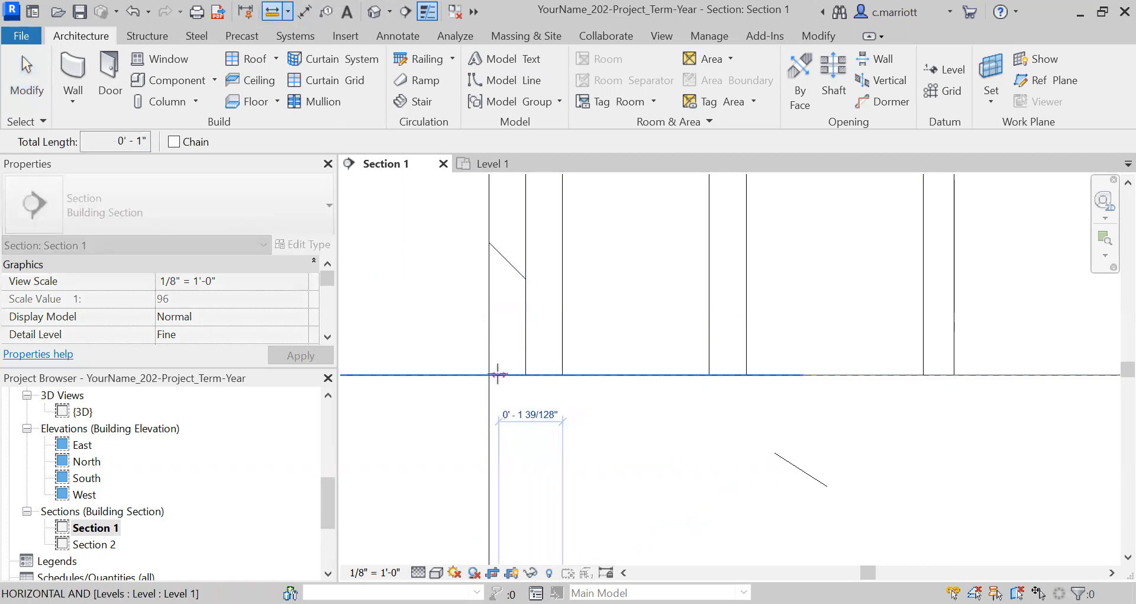
pyautogui.press('Escape')
pyautogui.press('Escape')
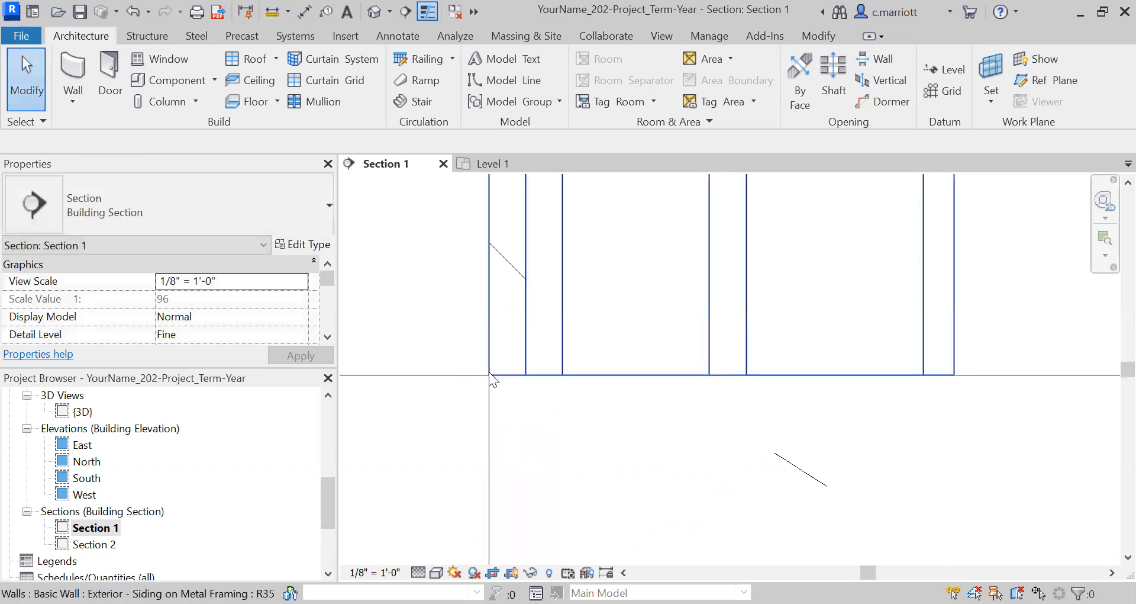
# Move the sectioned wall 1 1/2" outward, bringing the outer face of its rigid insulation to the slab edge
pyautogui.click(562, 350)
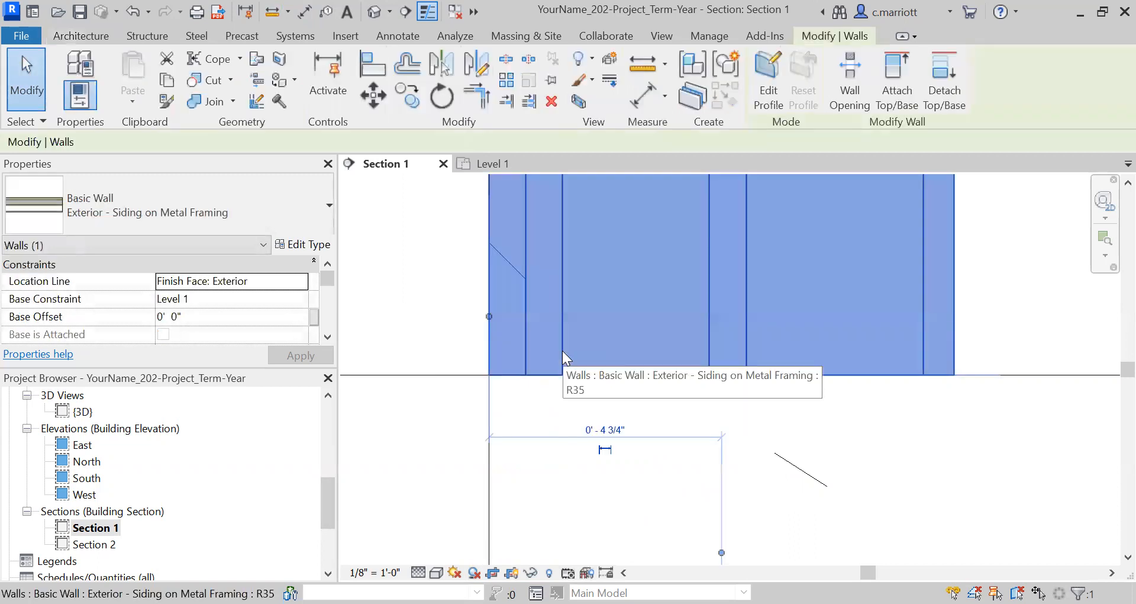
pyautogui.click(371, 94)
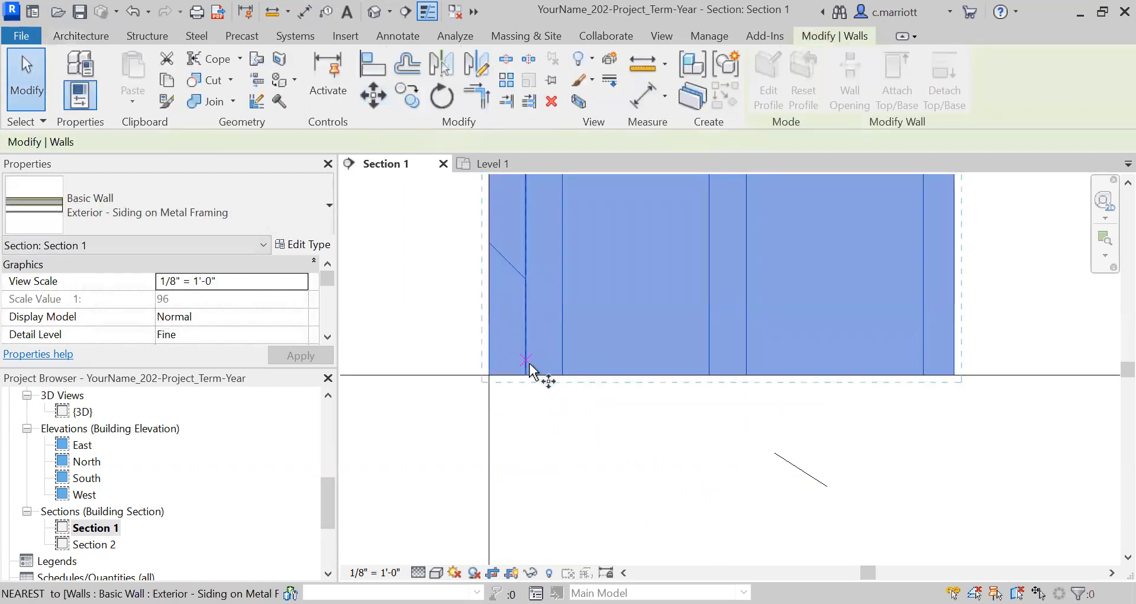
pyautogui.click(562, 376)
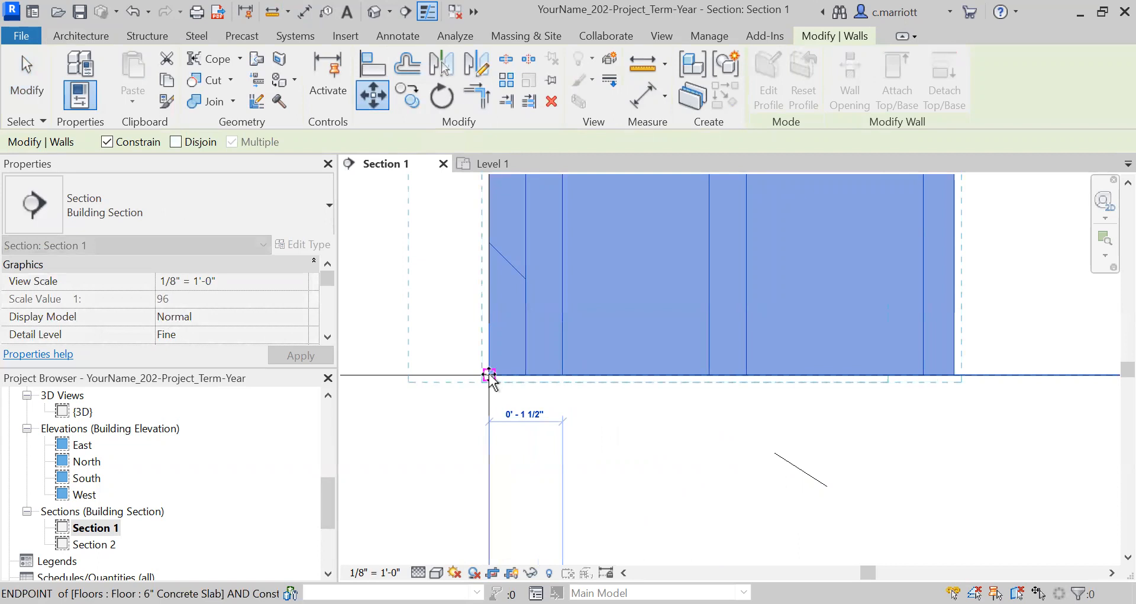
pyautogui.click(489, 375)
pyautogui.click(539, 445)
# Move the wall at the opposite end of the slab 1.5" outward past the slab edge
pyautogui.scroll(-3, 497, 303)
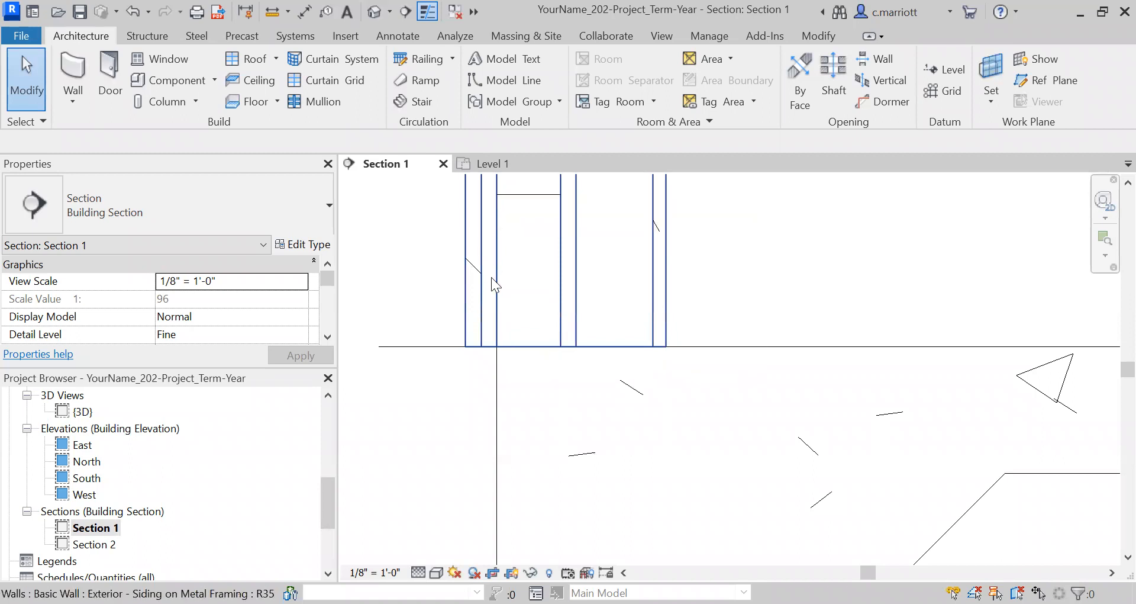
pyautogui.scroll(-4, 469, 409)
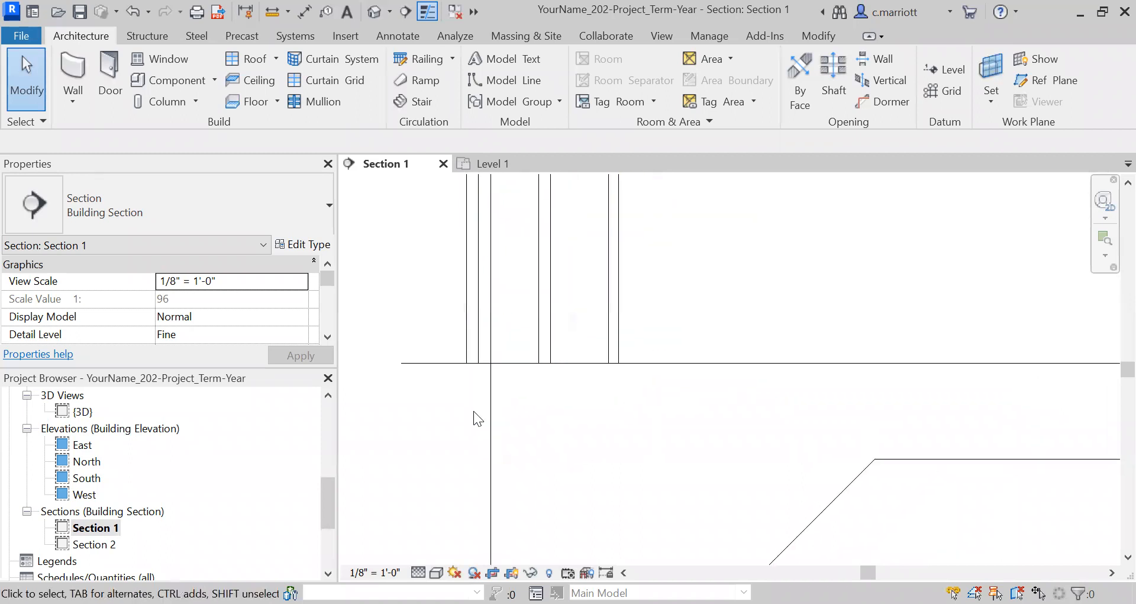
pyautogui.scroll(-8, 592, 363)
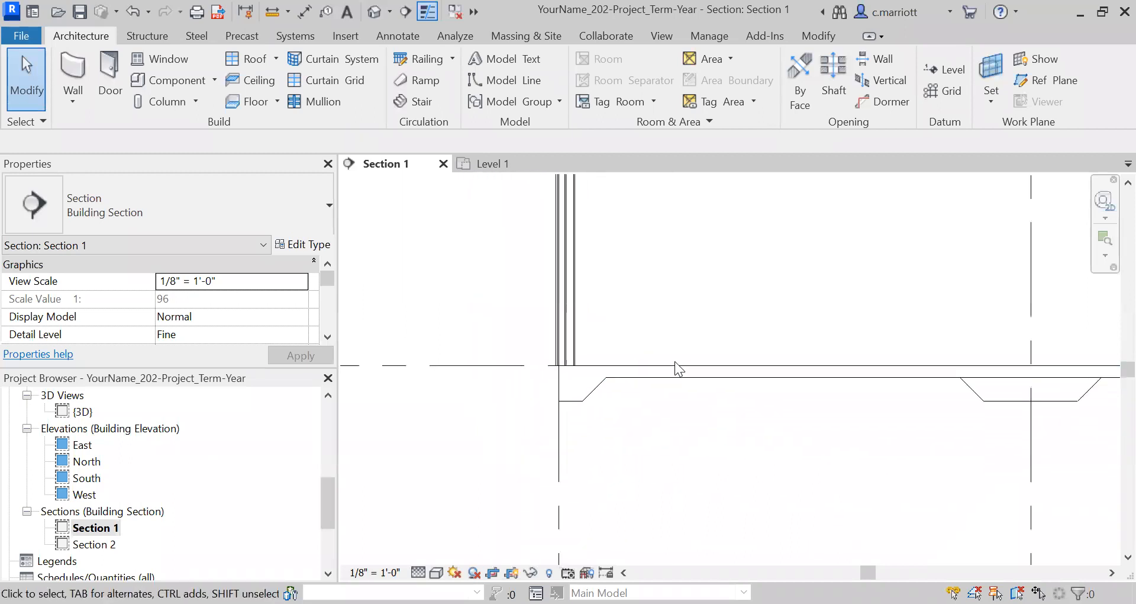
pyautogui.moveTo(789, 352); pyautogui.dragTo(530, 400, button='middle')
pyautogui.scroll(3, 720, 403)
pyautogui.scroll(2, 898, 400)
pyautogui.moveTo(916, 396); pyautogui.dragTo(547, 370, button='middle')
pyautogui.scroll(8, 696, 406)
pyautogui.scroll(3, 691, 387)
pyautogui.click(547, 371)
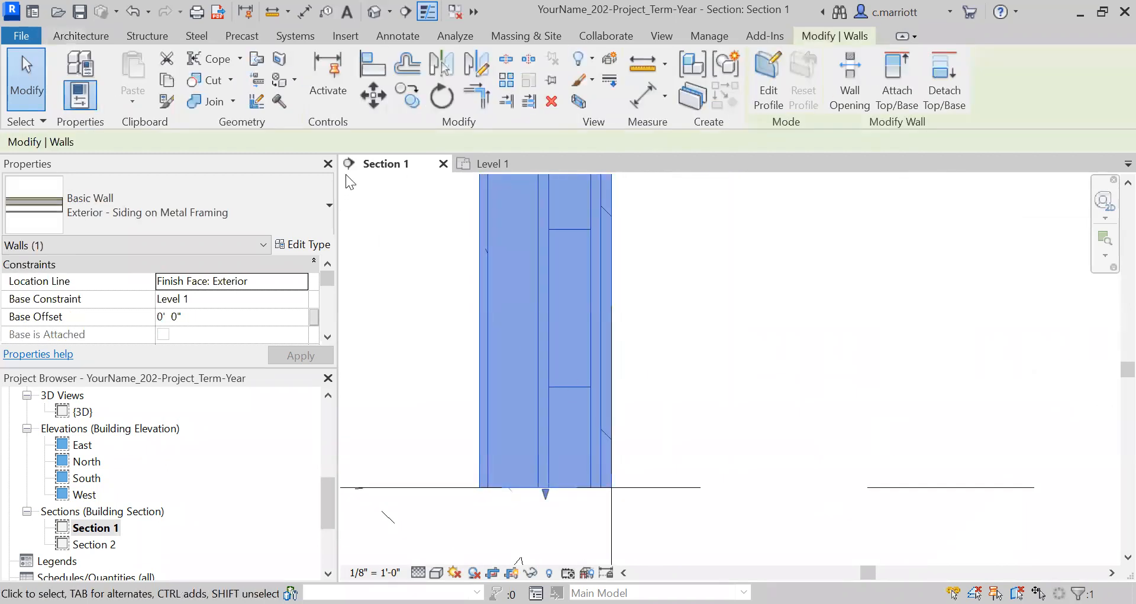
pyautogui.click(373, 94)
pyautogui.write('1.5"')
pyautogui.press('Return')
pyautogui.press('Escape')
pyautogui.scroll(2, 612, 478)
pyautogui.scroll(1, 607, 492)
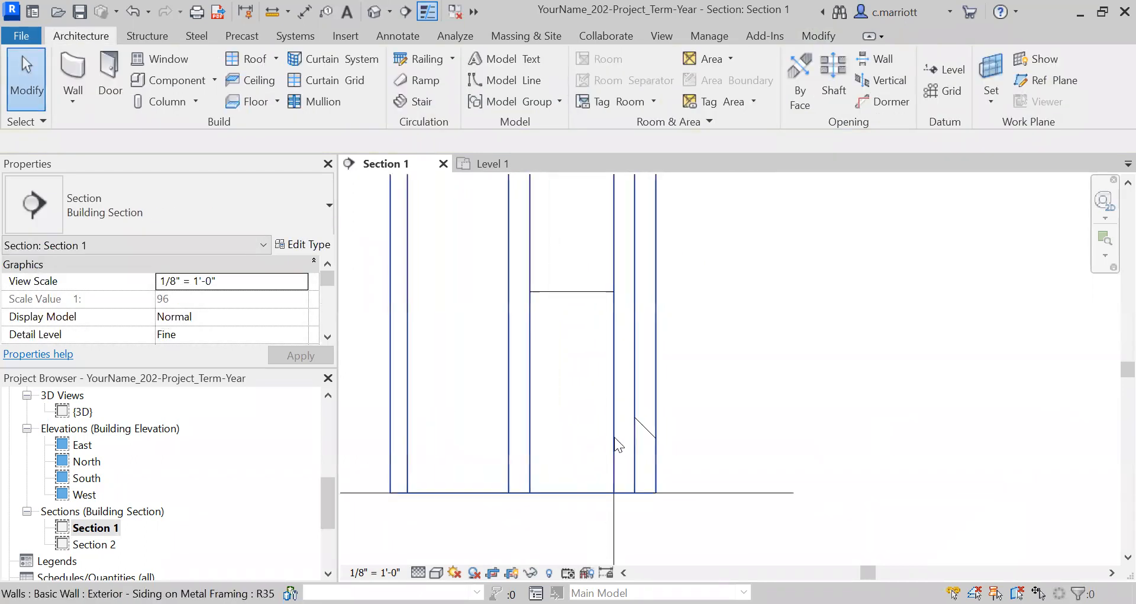
# Open Section 2 to see which building its section line cuts through
pyautogui.scroll(-1, 613, 436)
pyautogui.scroll(-6, 613, 448)
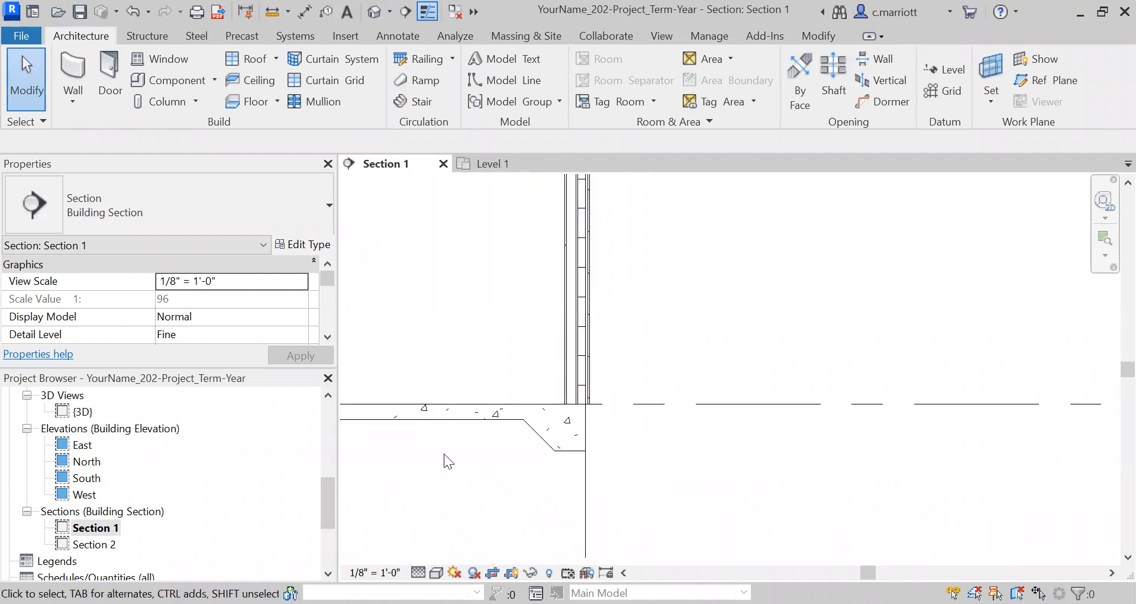
pyautogui.click(94, 544)
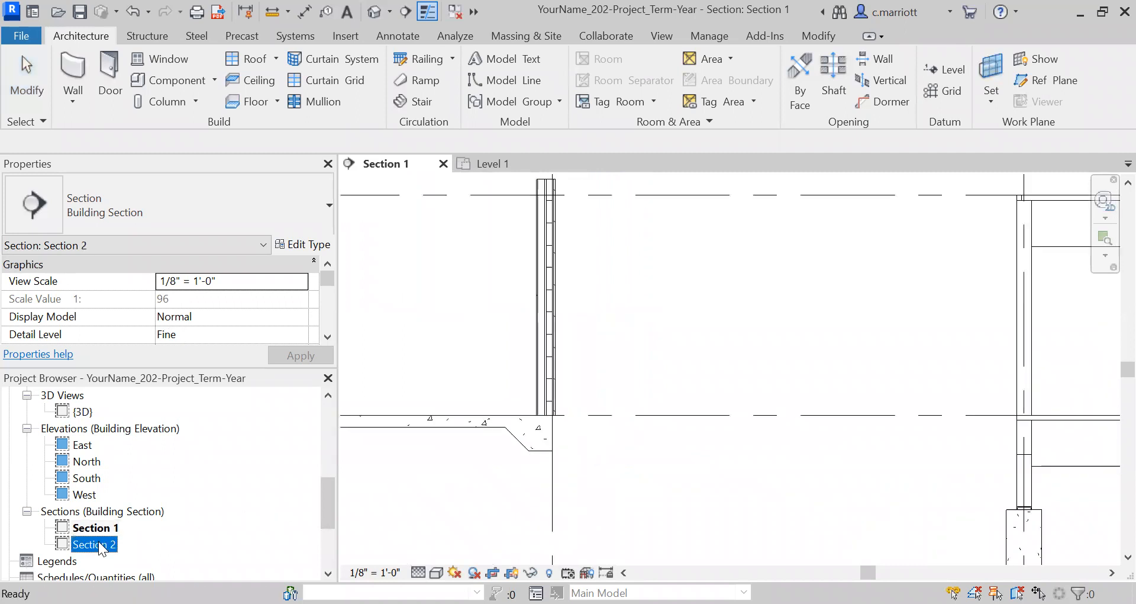
pyautogui.doubleClick(99, 541)
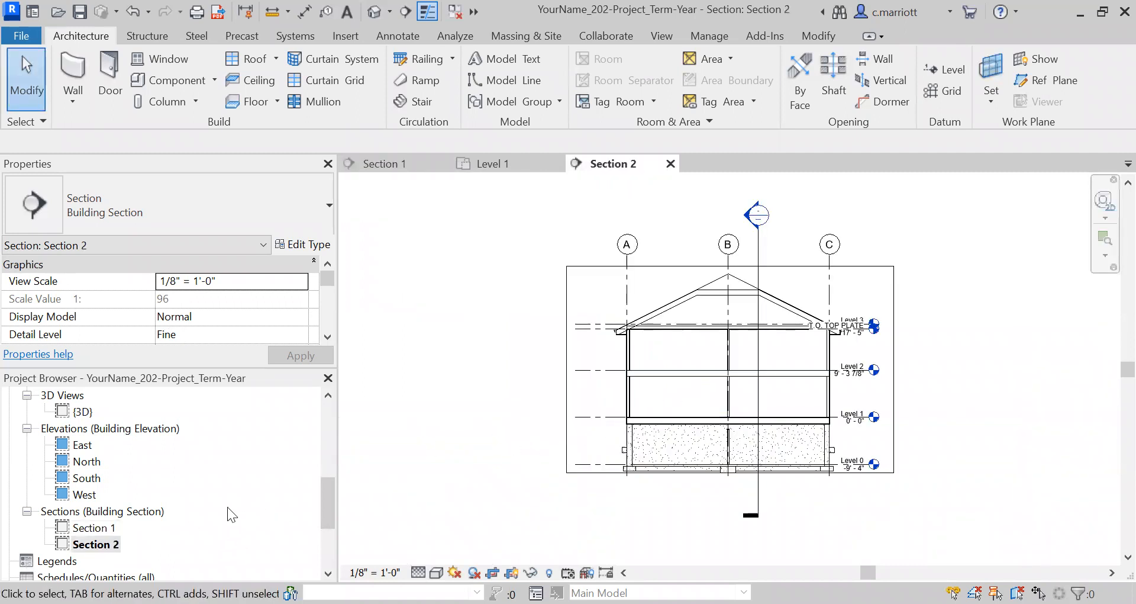
# In the Level 1 floor plan, move the Section 2 line onto the slab building, between grids 7 and 8
pyautogui.scroll(5, 329, 414)
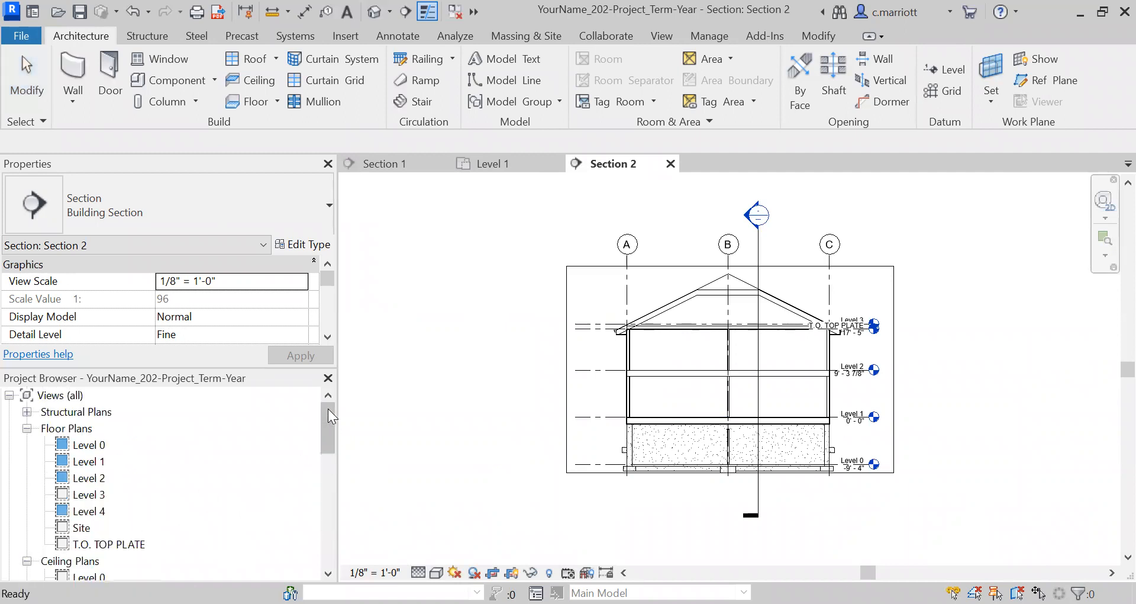
pyautogui.click(94, 463)
pyautogui.doubleClick(96, 465)
pyautogui.scroll(-5, 512, 362)
pyautogui.moveTo(513, 380); pyautogui.dragTo(850, 403, button='middle')
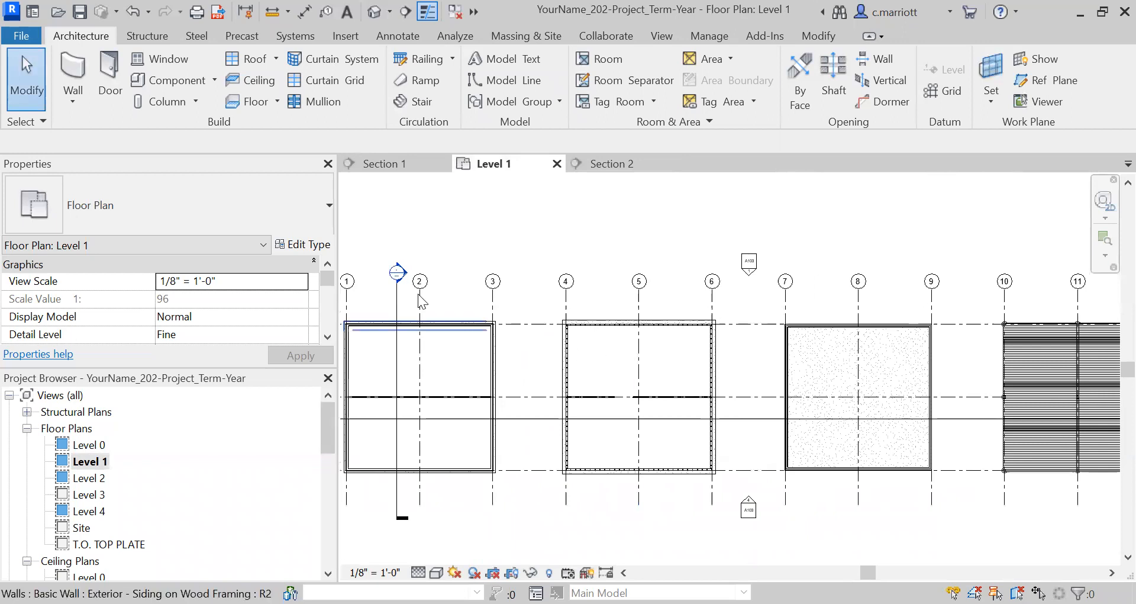
pyautogui.moveTo(401, 308); pyautogui.dragTo(823, 306)
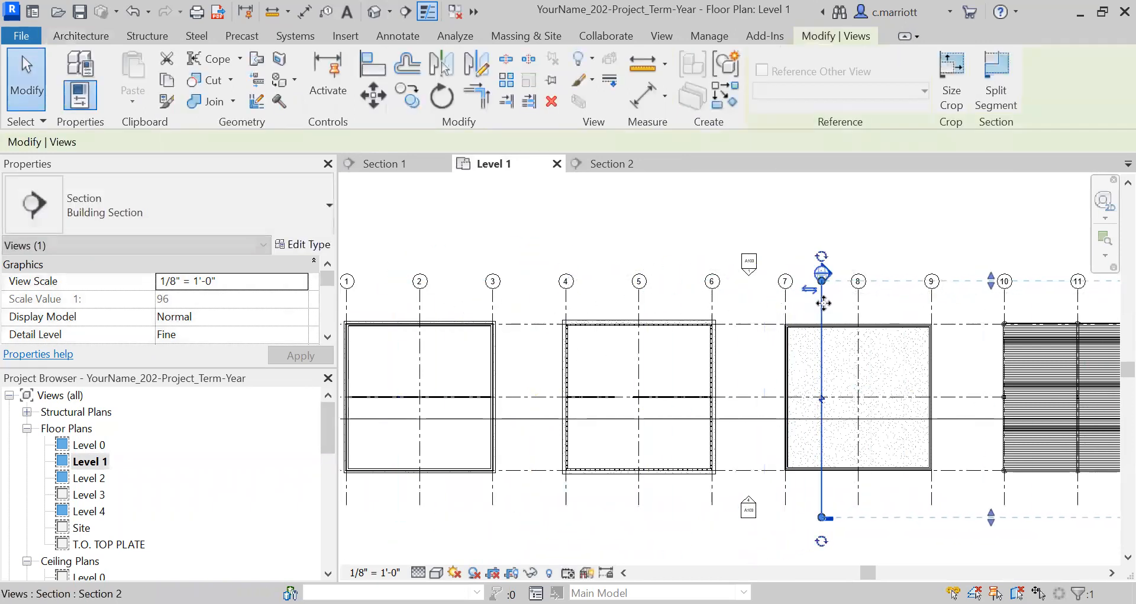
pyautogui.scroll(2, 825, 302)
pyautogui.press('Escape')
pyautogui.scroll(-2, 108, 549)
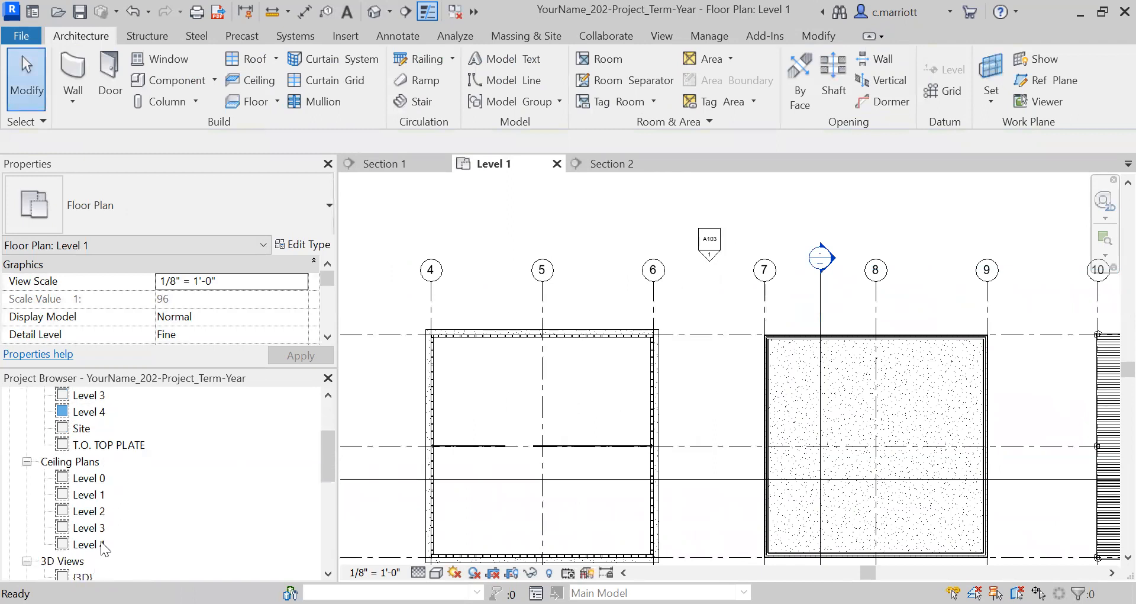
# Open Section 2 and move the wall at the slab edge farther from the level markers 1.5" outward
pyautogui.scroll(-5, 104, 547)
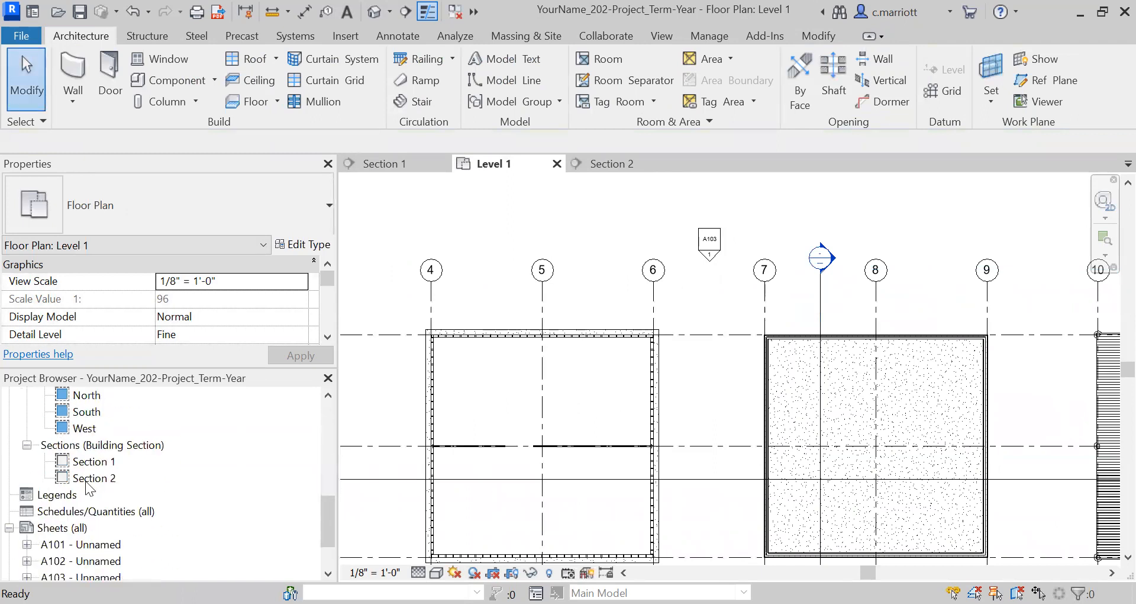
pyautogui.doubleClick(89, 478)
pyautogui.scroll(6, 580, 384)
pyautogui.scroll(7, 679, 339)
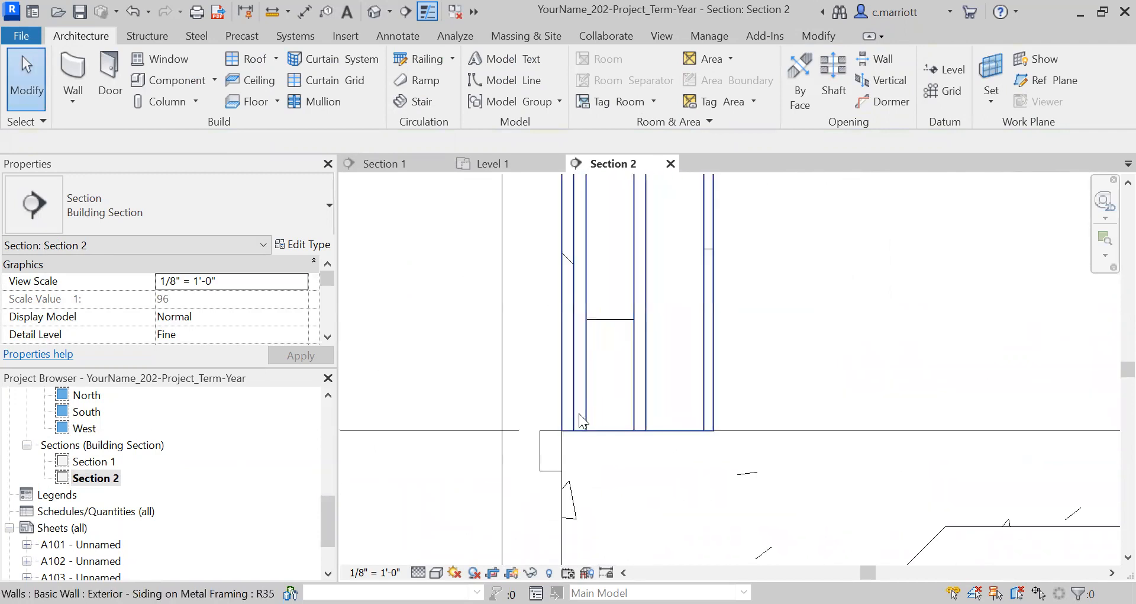
pyautogui.scroll(3, 577, 386)
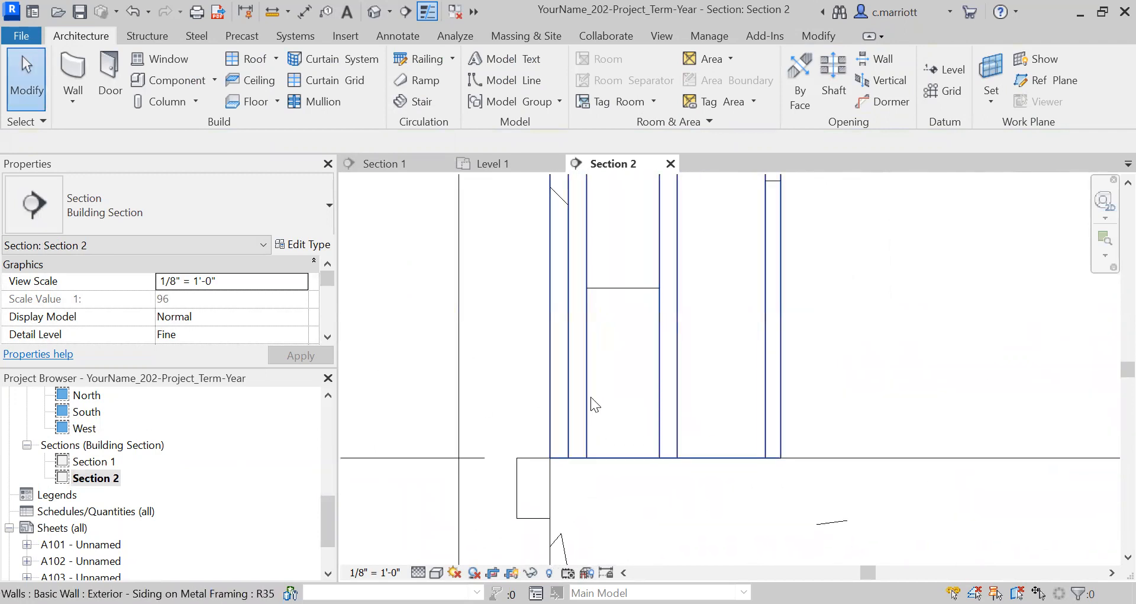
pyautogui.click(590, 395)
pyautogui.click(373, 95)
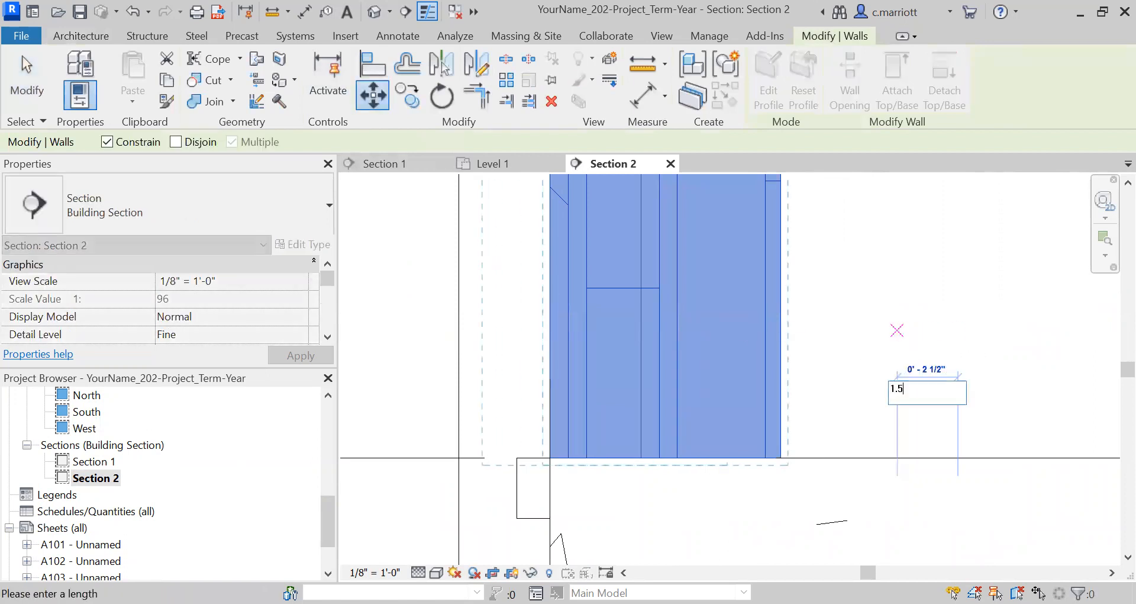
pyautogui.press('Return')
pyautogui.press('Escape')
# Move the wall at the opposite slab edge, nearest the Level 1 marker, 1.5" outward in Section 2
pyautogui.scroll(5, 1026, 245)
pyautogui.scroll(-2, 1026, 245)
pyautogui.moveTo(977, 288); pyautogui.dragTo(325, 428, button='middle')
pyautogui.scroll(-2, 850, 379)
pyautogui.scroll(2, 873, 362)
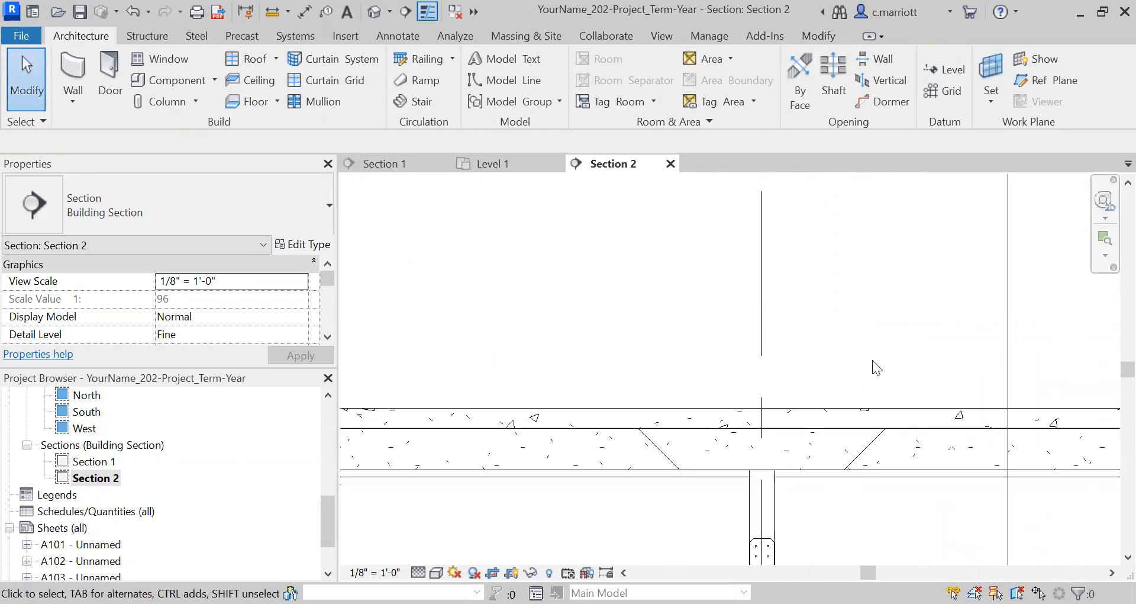
pyautogui.scroll(-2, 806, 355)
pyautogui.scroll(6, 552, 348)
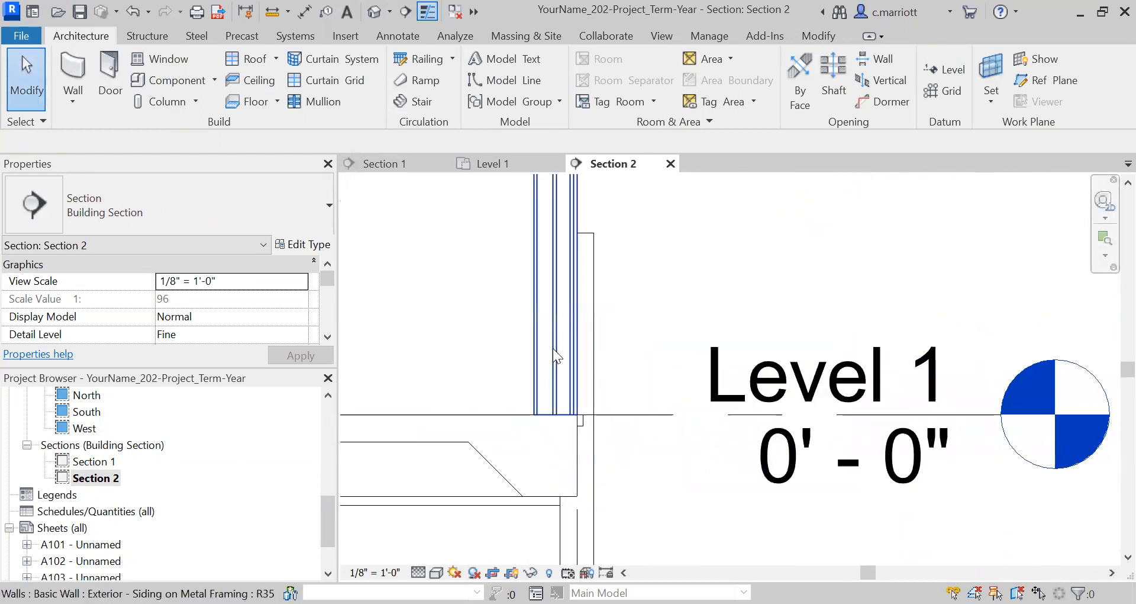
pyautogui.scroll(1, 552, 348)
pyautogui.click(552, 369)
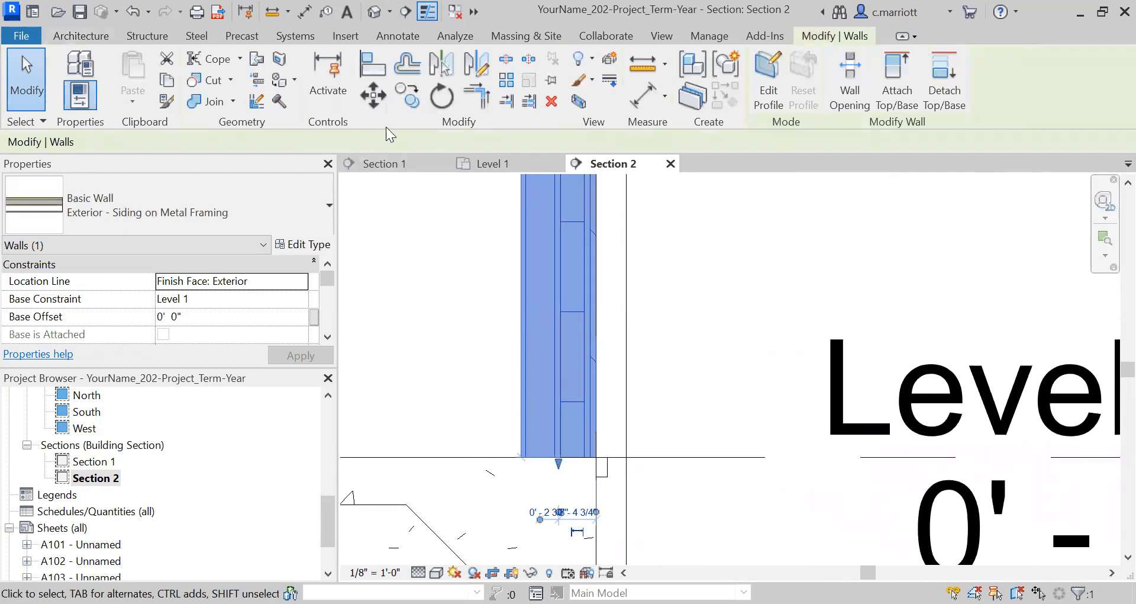
pyautogui.click(701, 273)
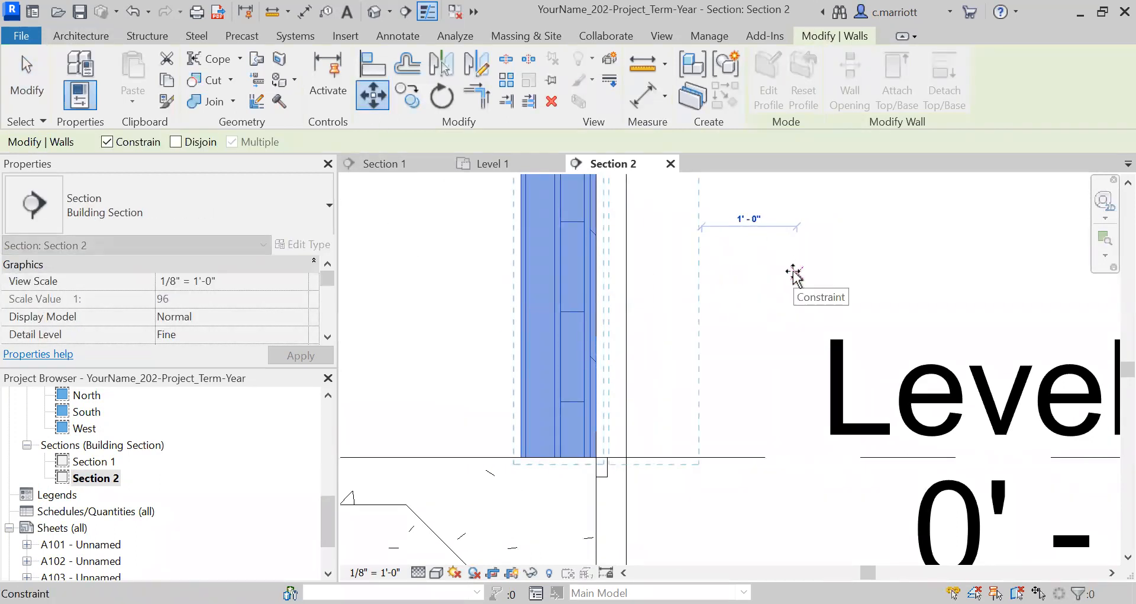
pyautogui.write('1.5')
pyautogui.press('Return')
pyautogui.click(793, 272)
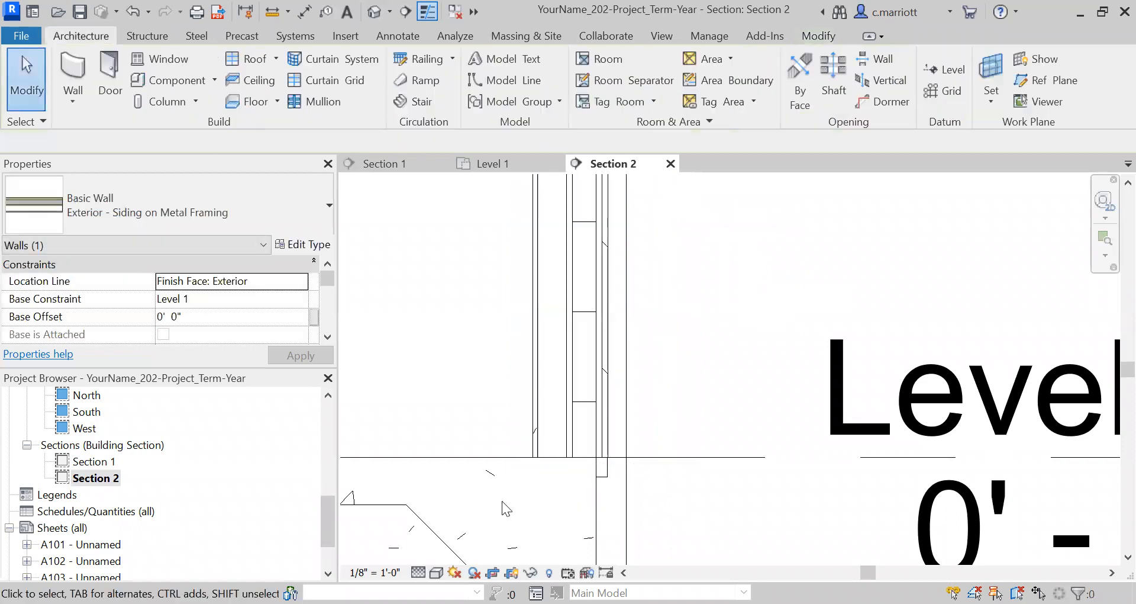
# Open the {3D} view and examine how the four walls sit around the edge of the concrete slab
pyautogui.scroll(3, 523, 488)
pyautogui.scroll(-5, 509, 394)
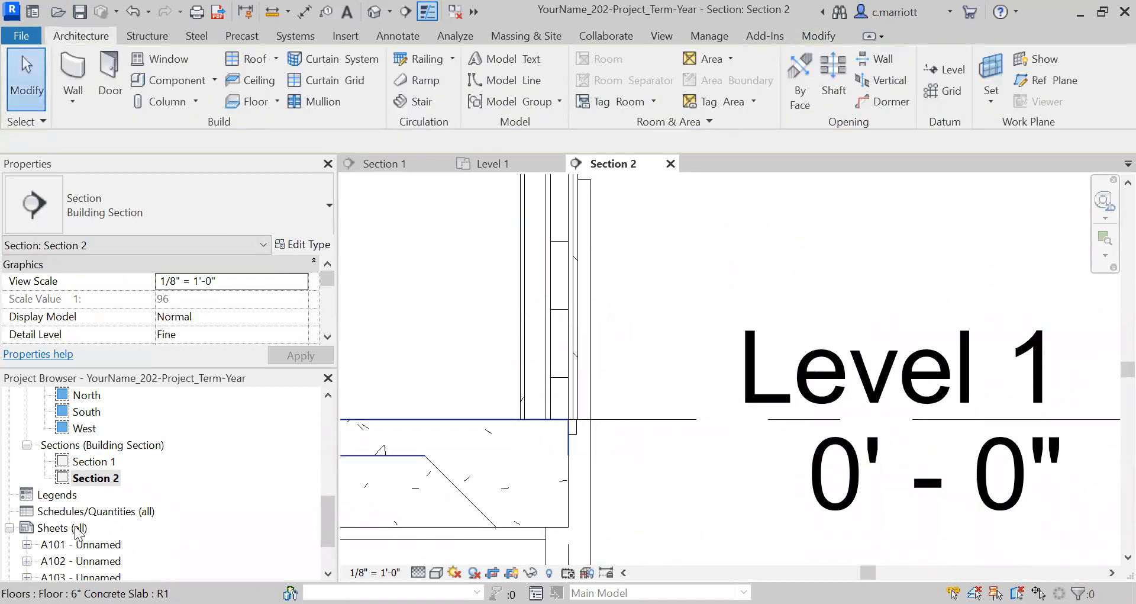
pyautogui.scroll(-2, 59, 561)
pyautogui.scroll(3, 83, 503)
pyautogui.scroll(3, 98, 447)
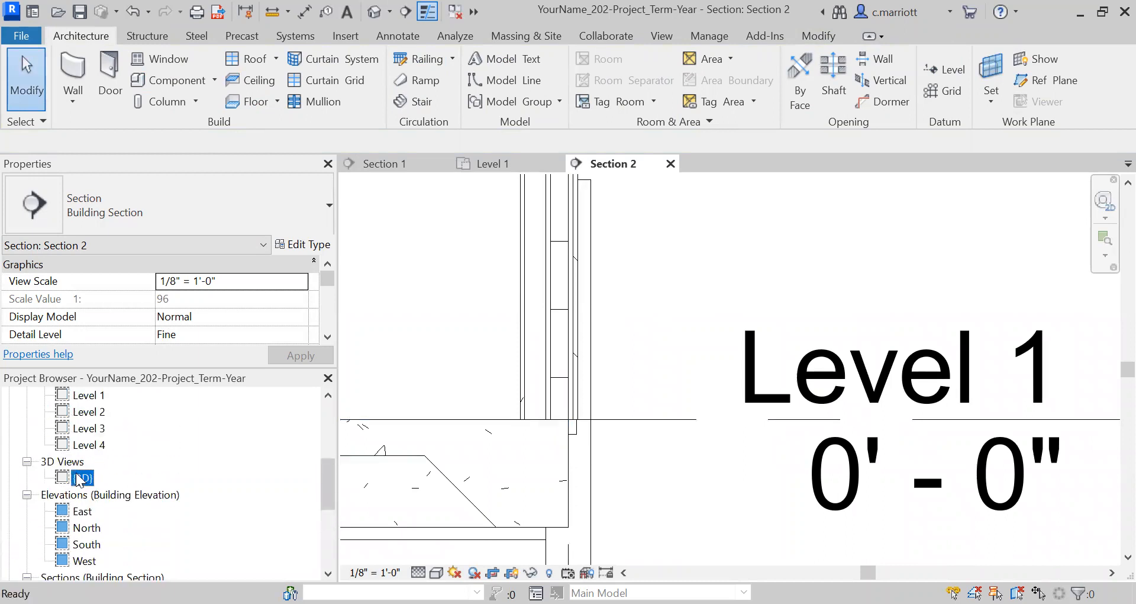
pyautogui.doubleClick(82, 478)
pyautogui.scroll(6, 753, 453)
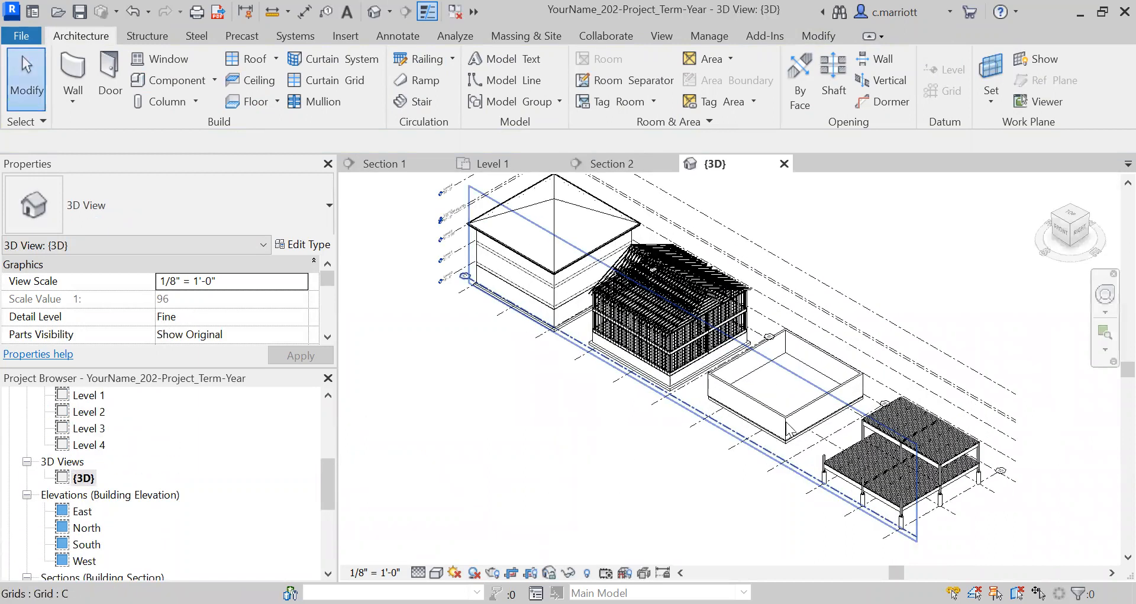
pyautogui.scroll(5, 718, 491)
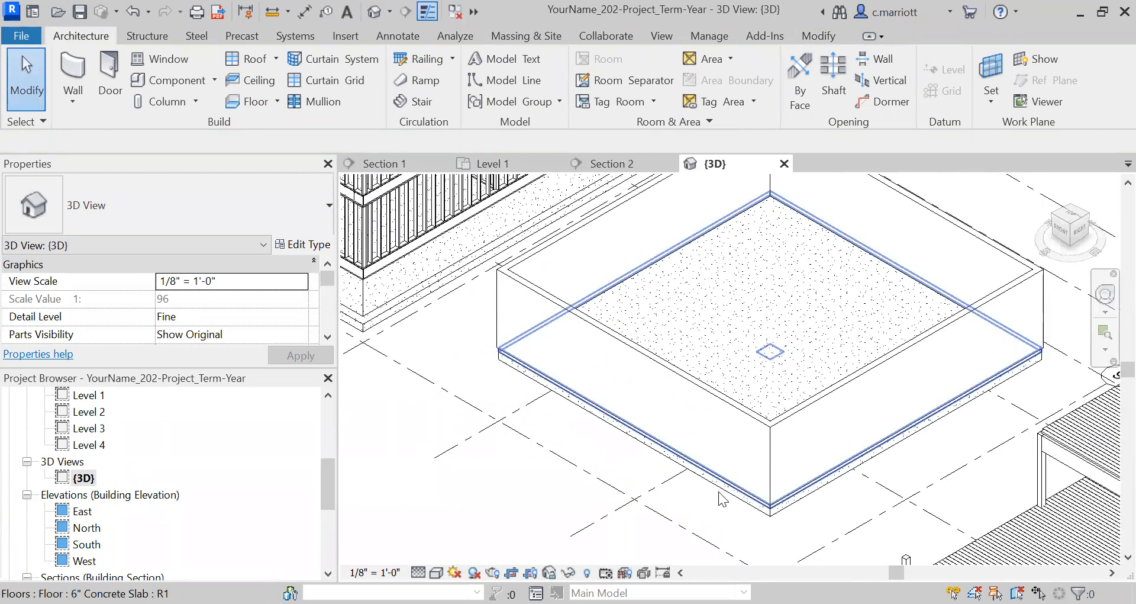